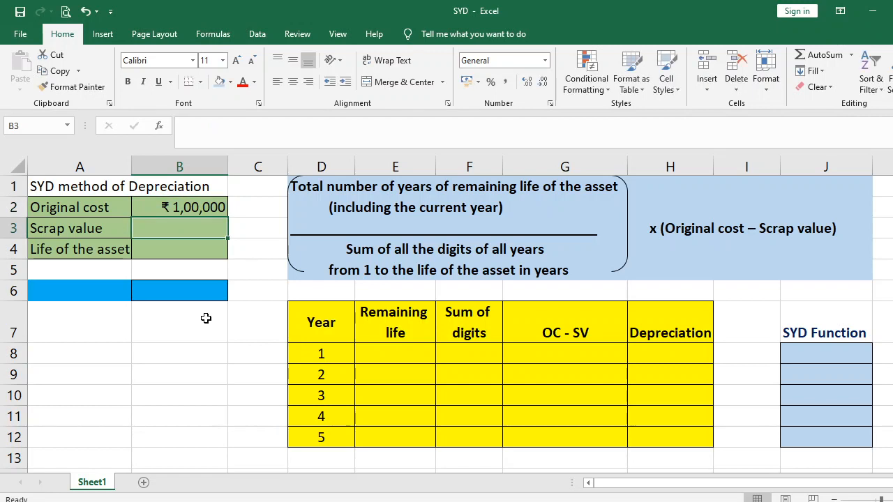
- Enter a scrap value of 10000 in B3 and an asset life of 5 in B4
type("10000")
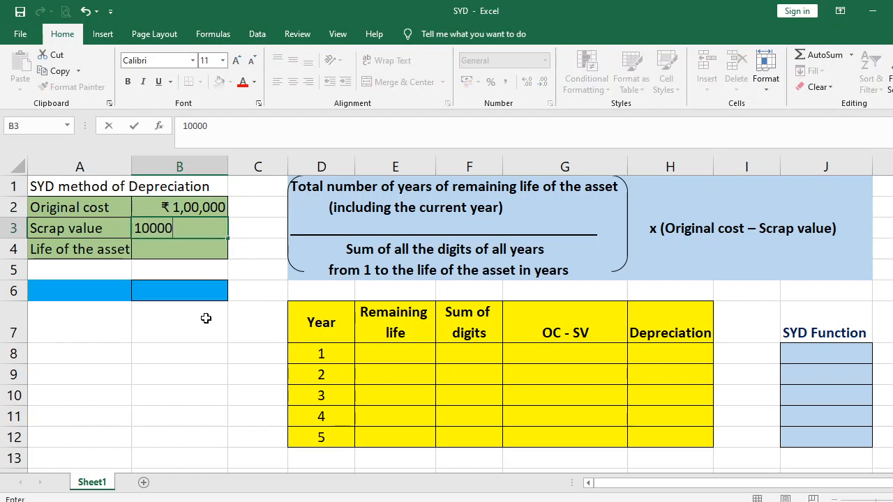
key("Return")
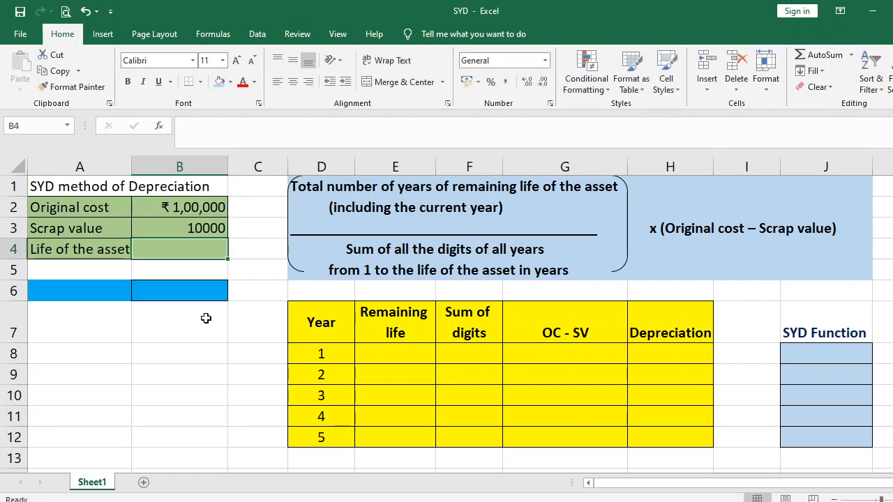
type("5")
key("Return")
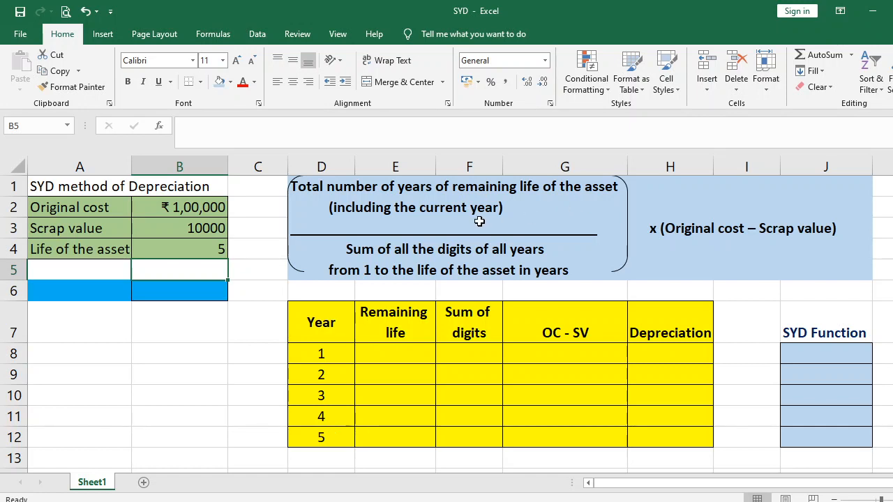
- Fill the Remaining life column, E8 to E12, with 5, 4, 3, 2 and 1
left_click(386, 357)
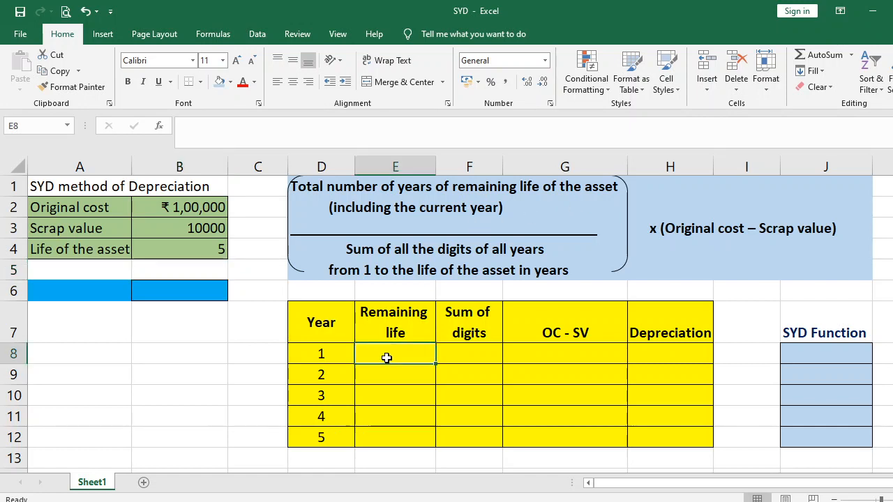
type("5")
key("Return")
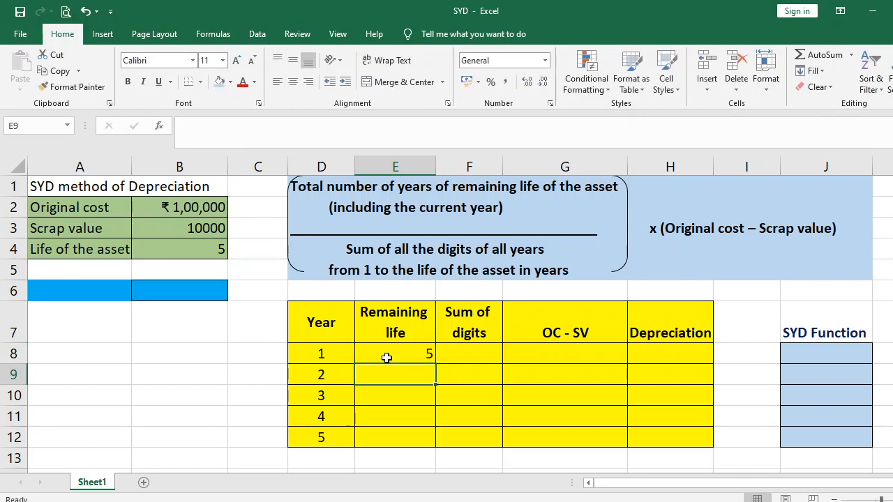
type("4")
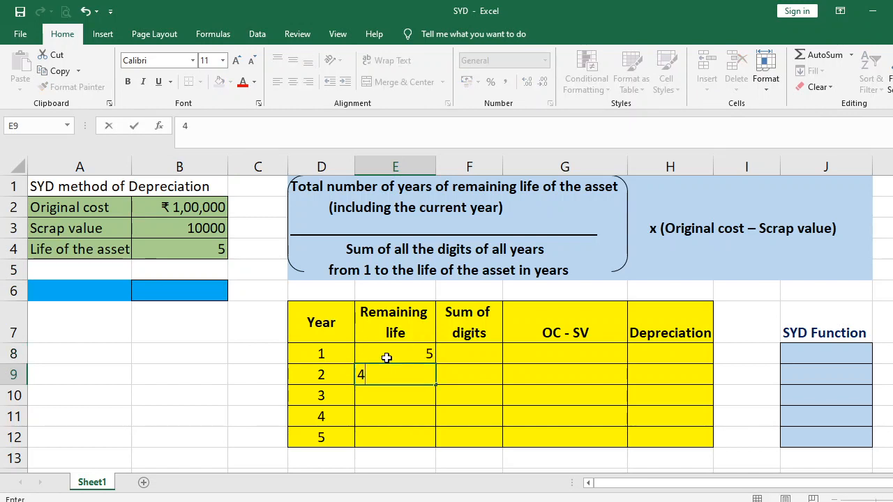
key("Return")
type("3")
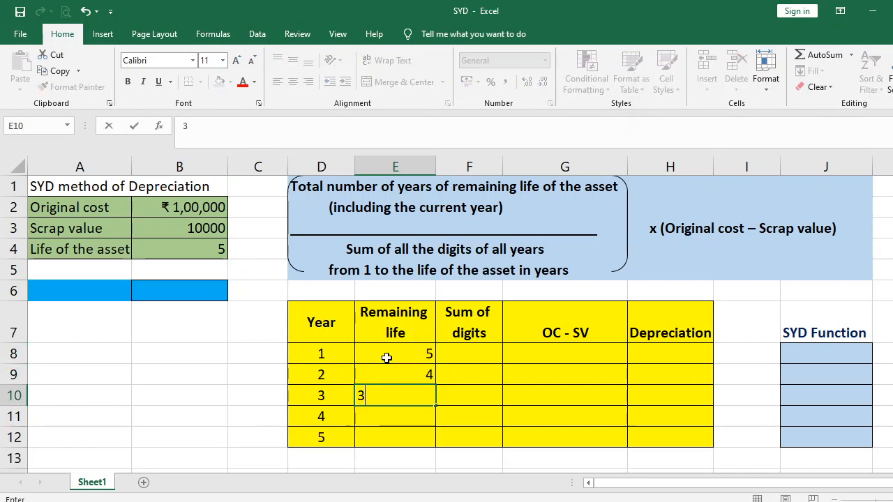
key("Return")
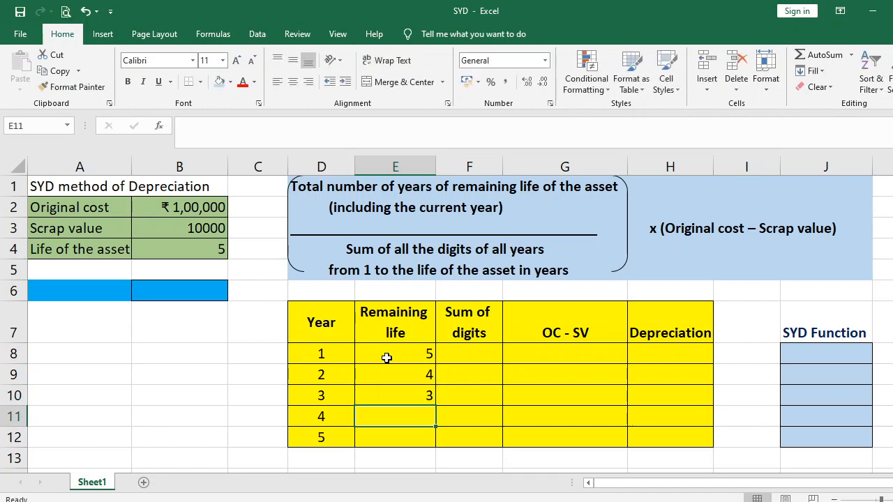
type("2")
key("Return")
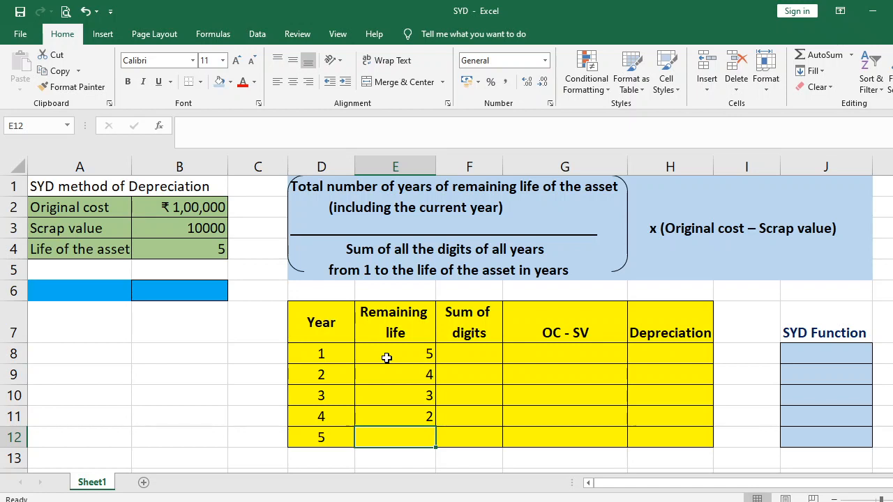
type("1")
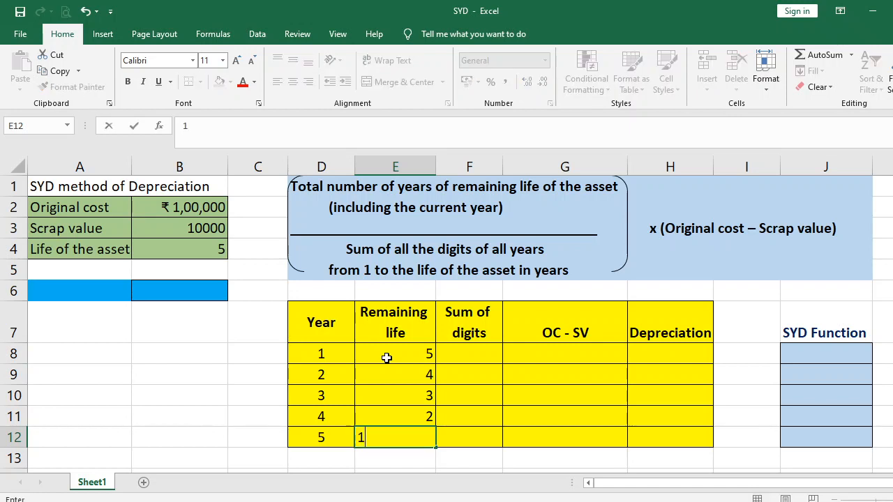
left_click(281, 364)
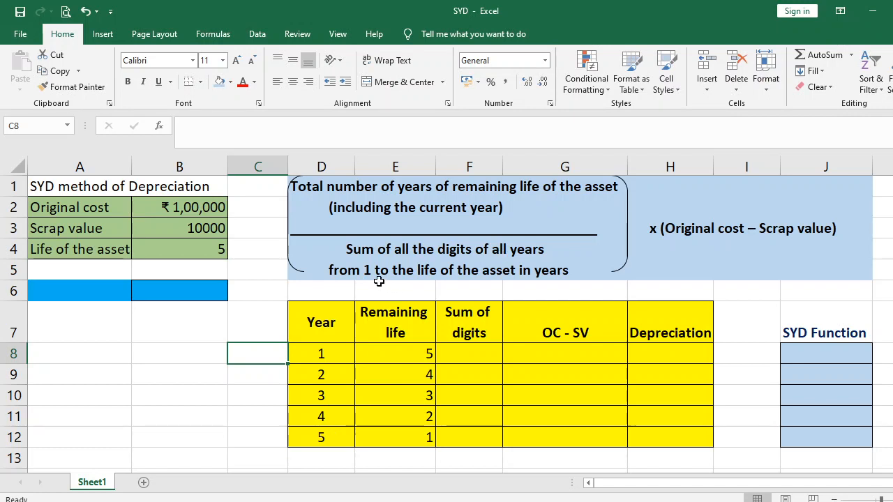
- Enter the text 1+2+3+4+5 in A6 and its sum, 15, in B6
left_click(84, 291)
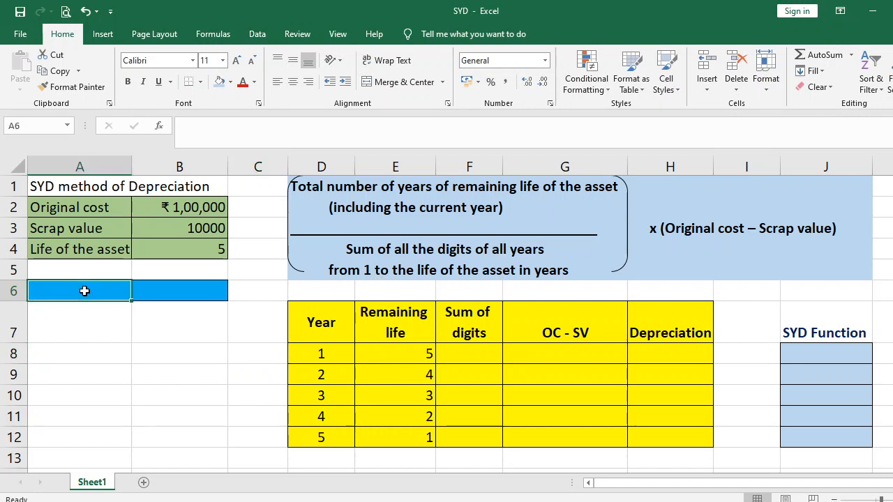
type("1")
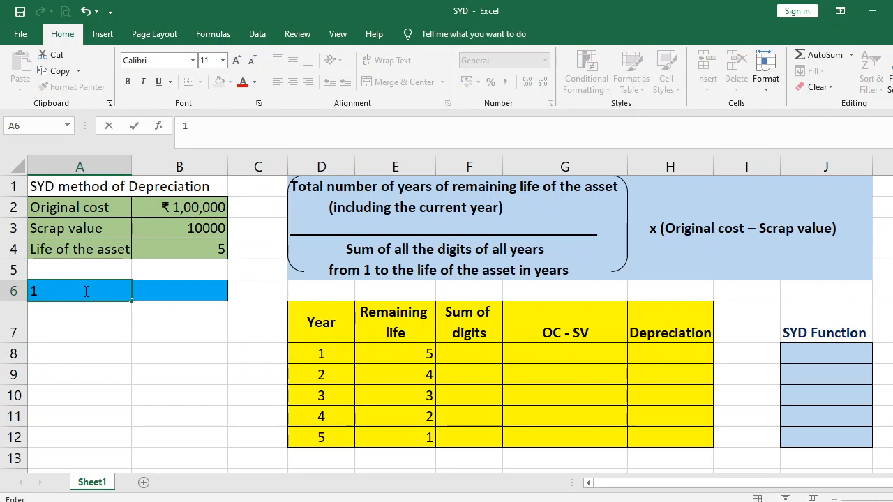
type("+2+3+4+5")
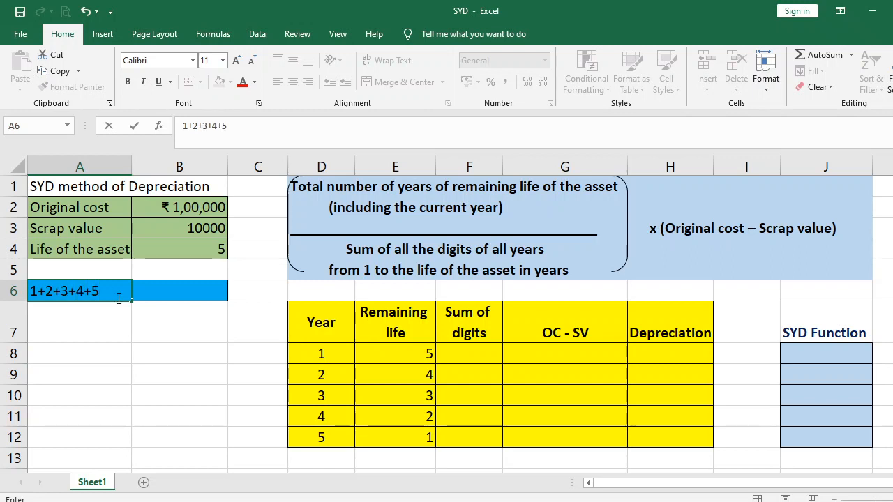
left_click(169, 294)
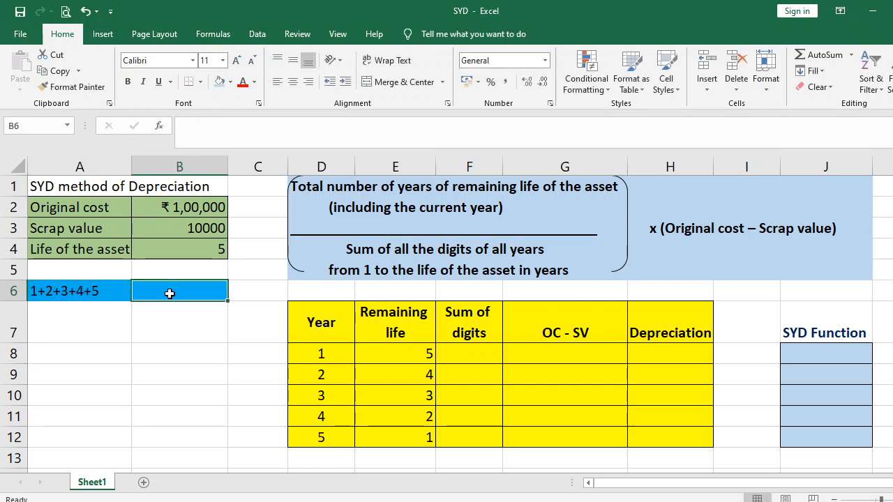
type("15")
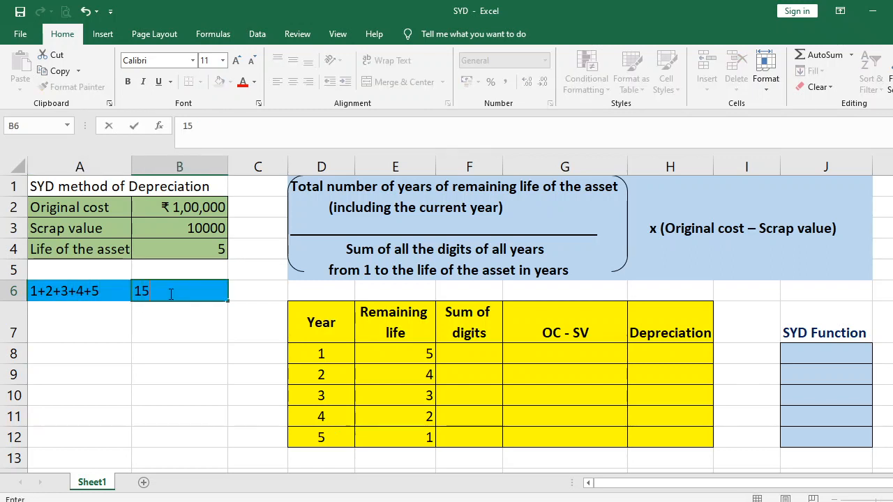
- Enter 15 as the Sum of digits for year 1 in F8 and copy it to F9:F12
left_click(469, 354)
type("15")
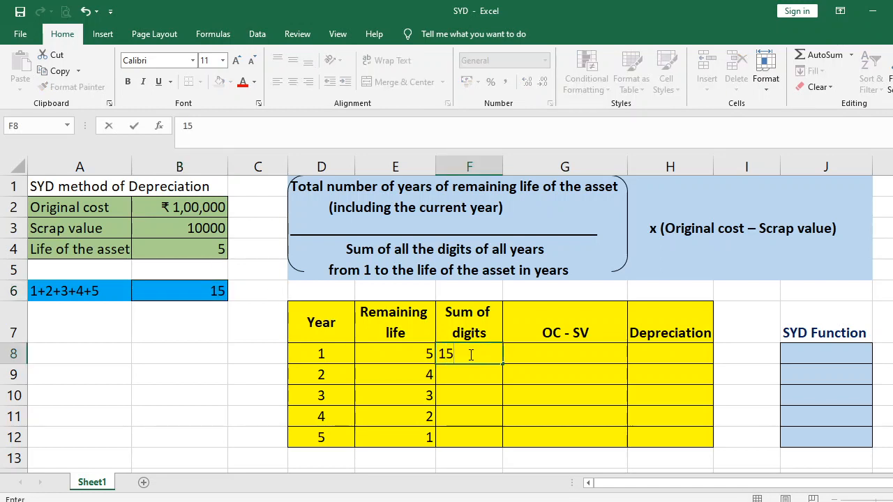
left_click(468, 371)
left_click(465, 354)
key("ctrl+c")
key("Down")
key("shift+Down")
key("shift+Down")
key("shift+Down")
key("ctrl+v")
key("Escape")
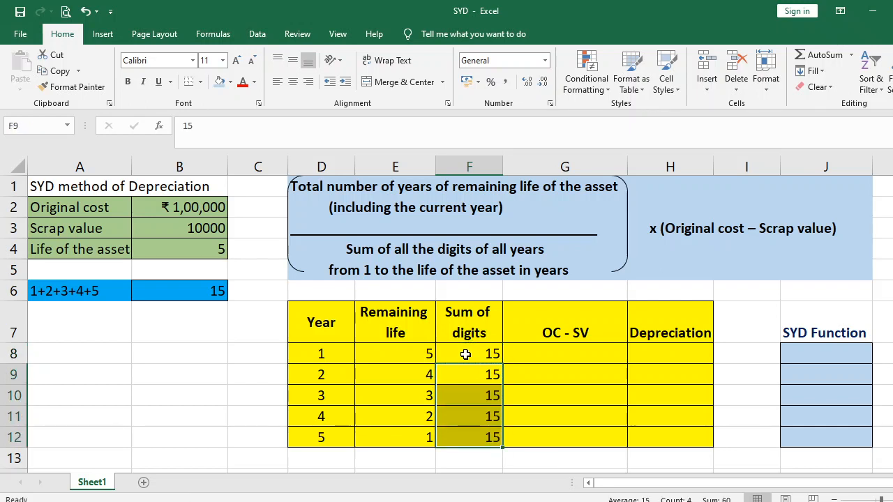
- Enter 90000 as the OC - SV amount in G8 and copy it to G9:G12
left_click(568, 351)
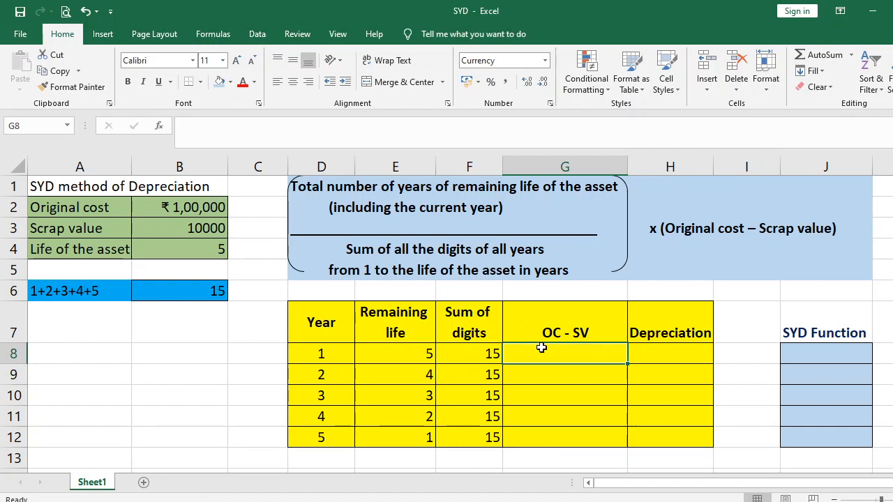
type("90000")
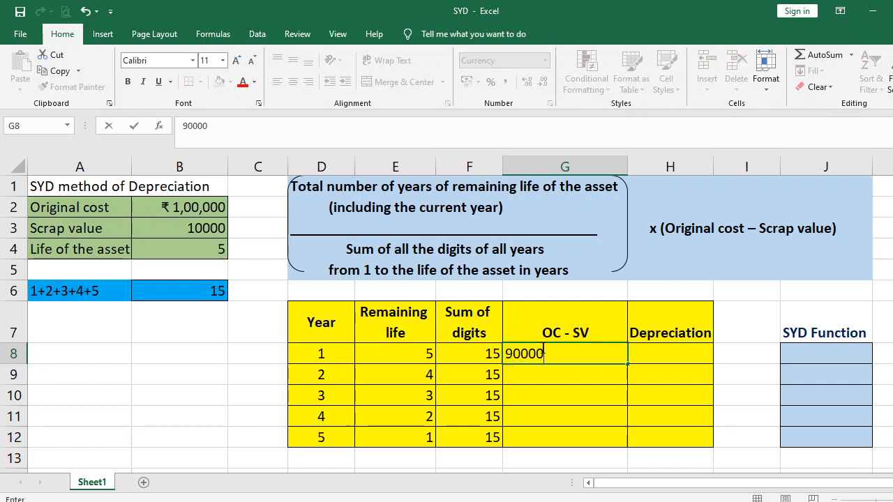
key("Return")
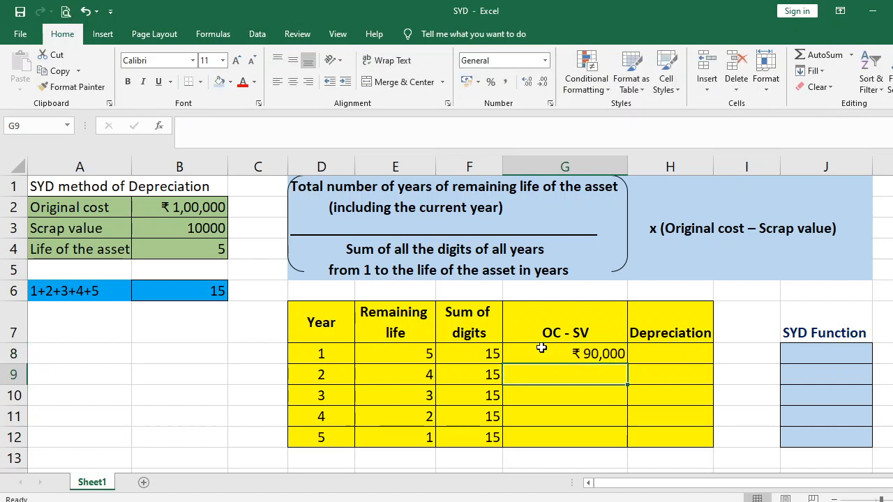
left_click(551, 346)
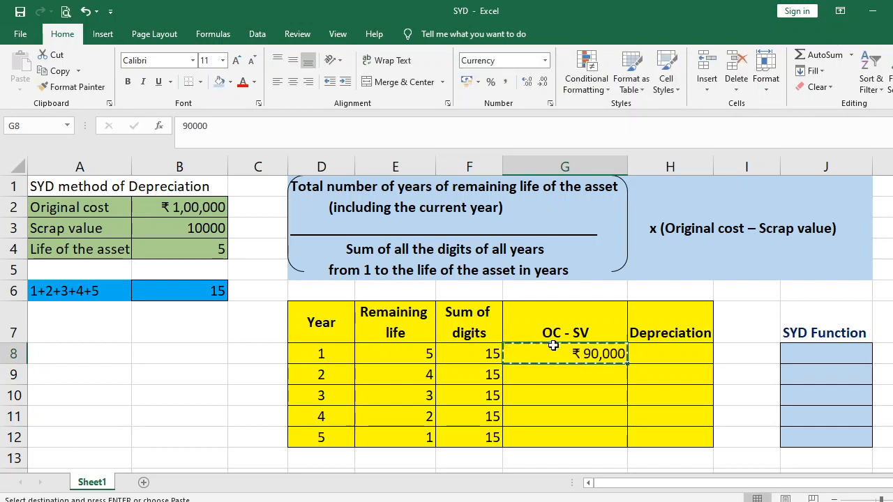
key("ctrl+c")
key("Down")
key("shift+Down")
key("shift+Down")
key("shift+Down")
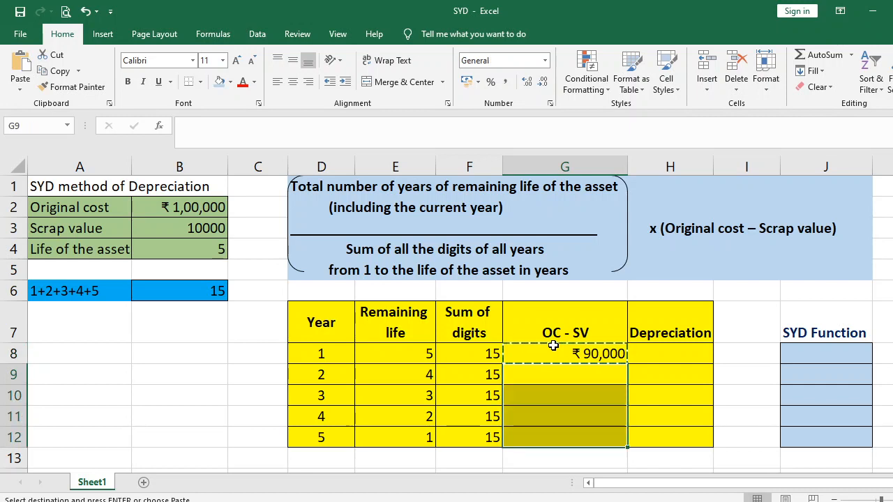
key("ctrl+v")
key("Escape")
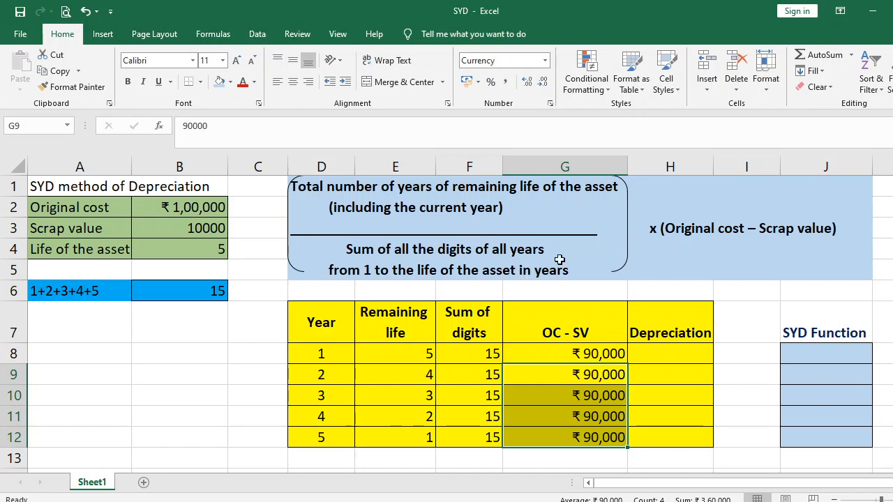
- Calculate the year 1 depreciation in H8 with the formula =E8/F8*G8
left_click(649, 353)
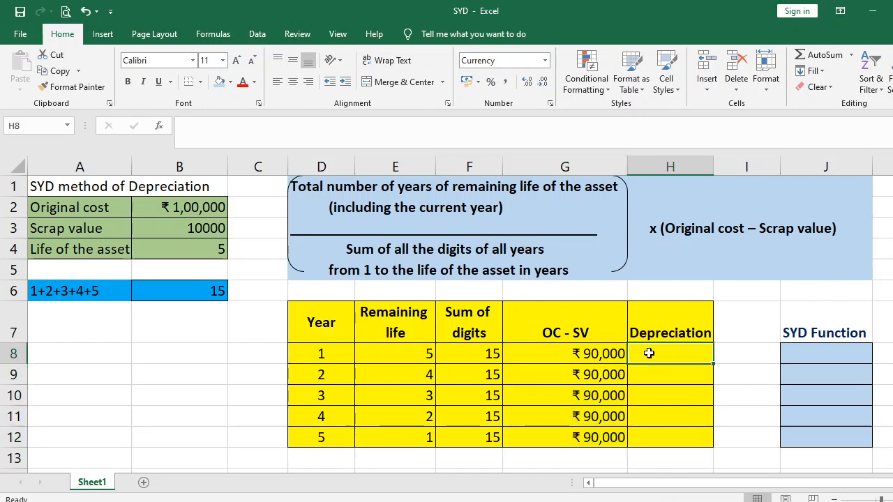
type("=")
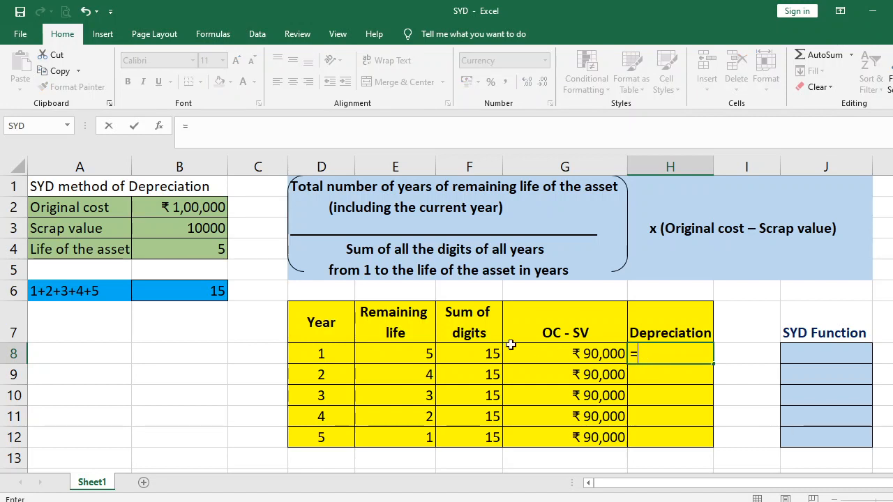
left_click(411, 351)
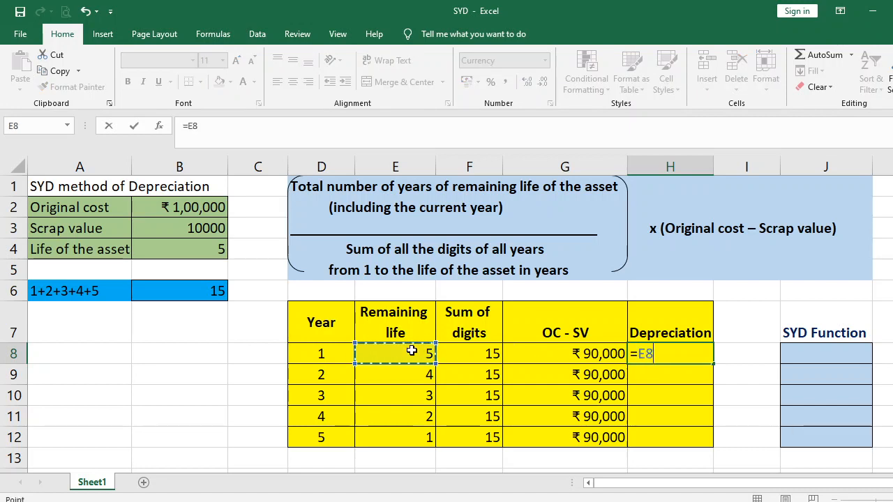
type("/")
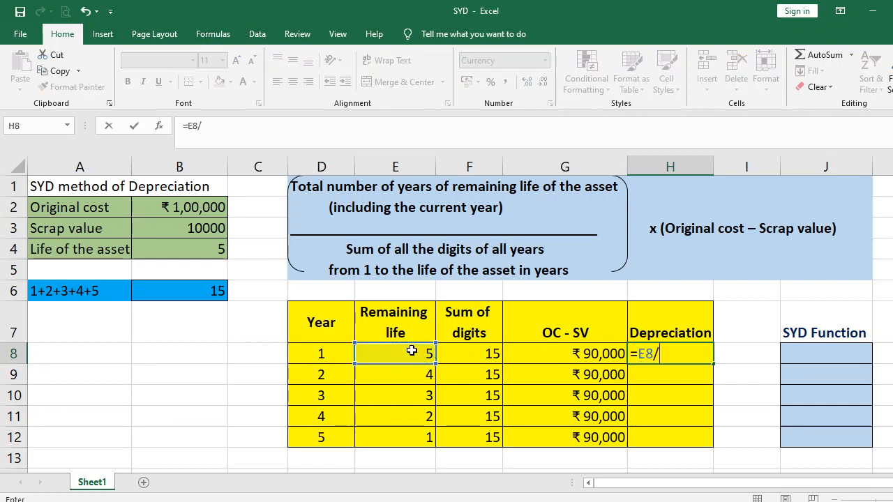
left_click(488, 352)
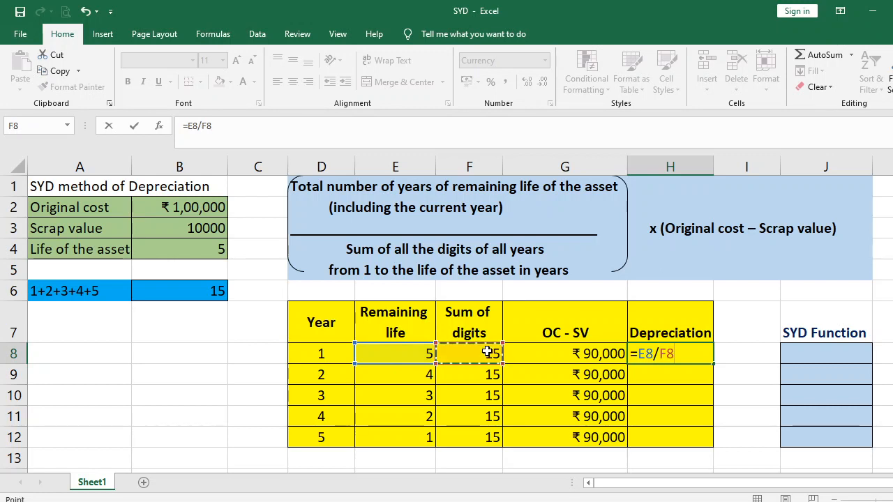
type("*")
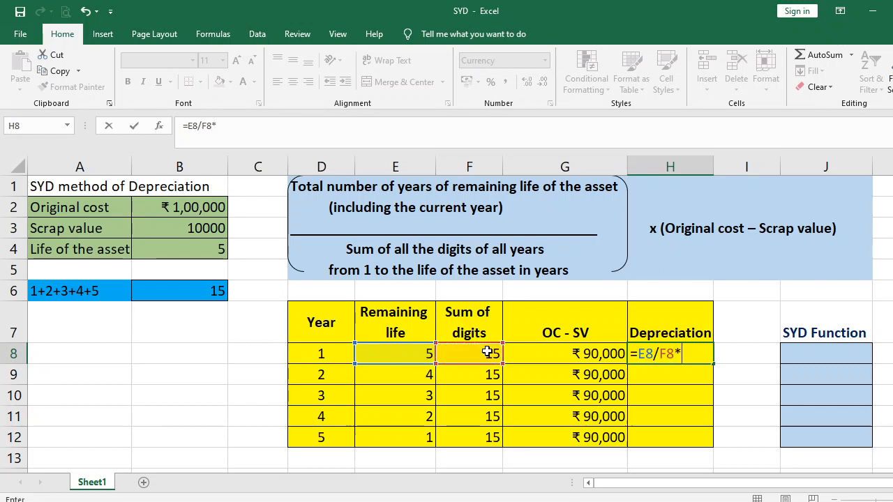
left_click(581, 354)
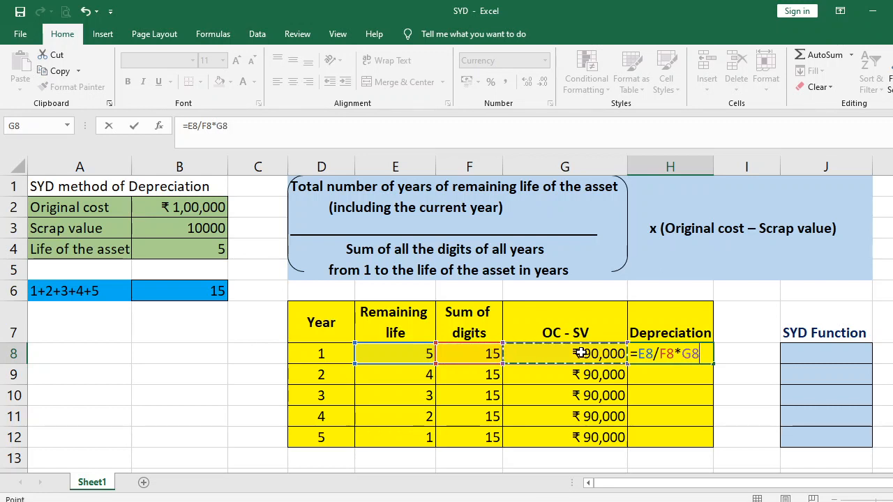
key("Return")
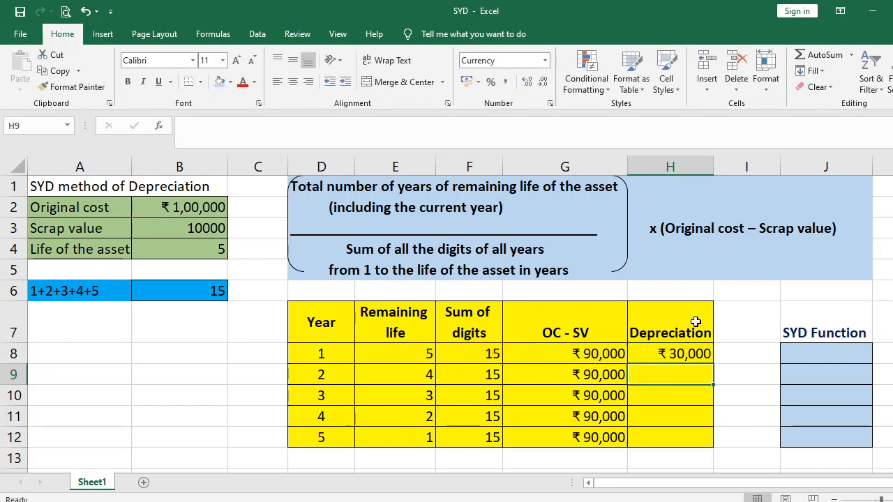
- Copy the depreciation formula from H8 to H9:H12 for years 2 to 5
left_click(659, 353)
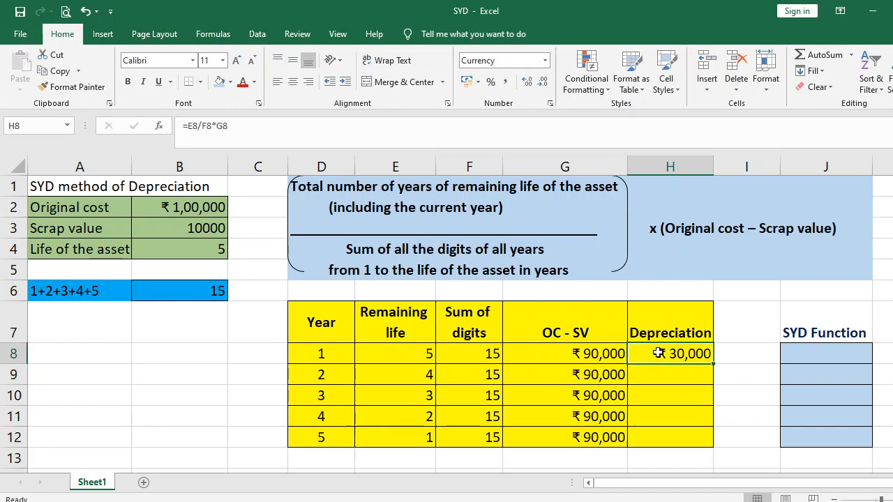
key("ctrl+c")
key("Down")
key("shift+Down")
key("shift+Down")
key("shift+Down")
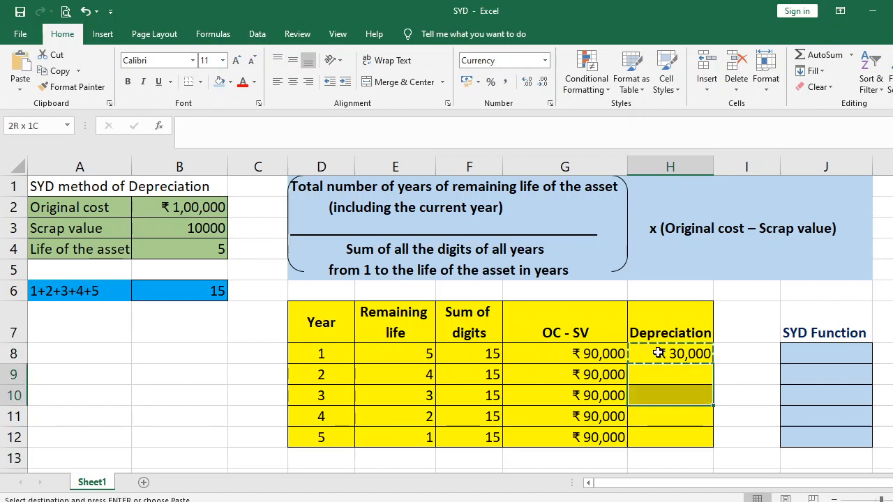
key("ctrl+v")
key("ctrl")
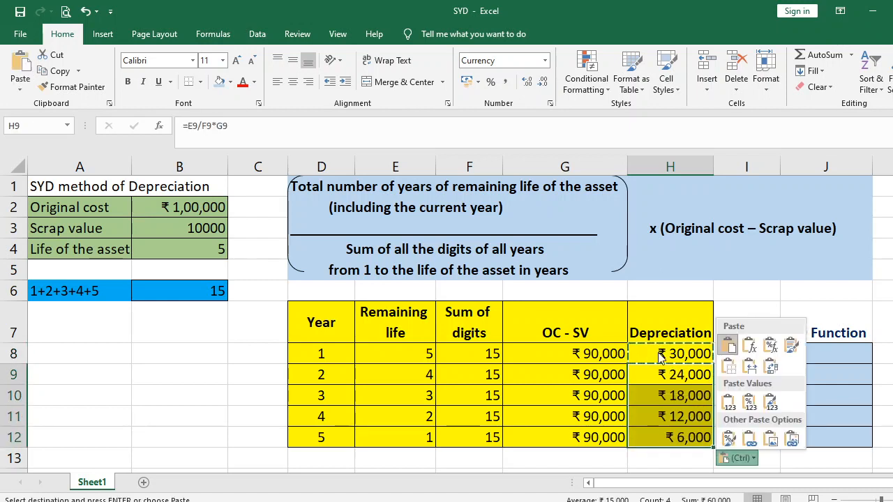
- End the copy mode on H8 and insert the SYD function from the Financial category in J8
key("Escape")
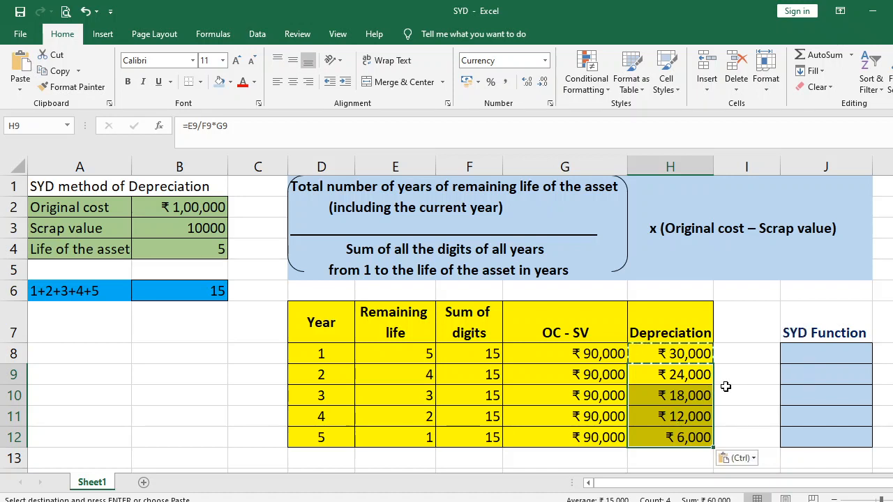
key("Escape")
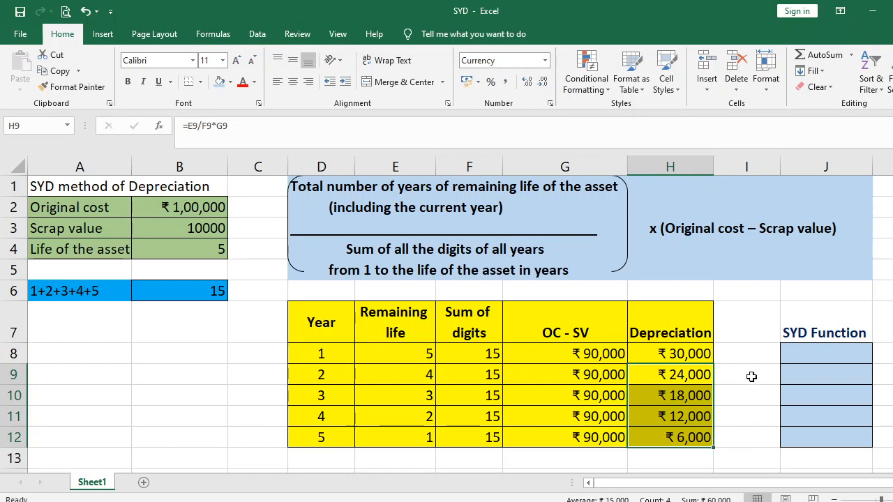
left_click(808, 358)
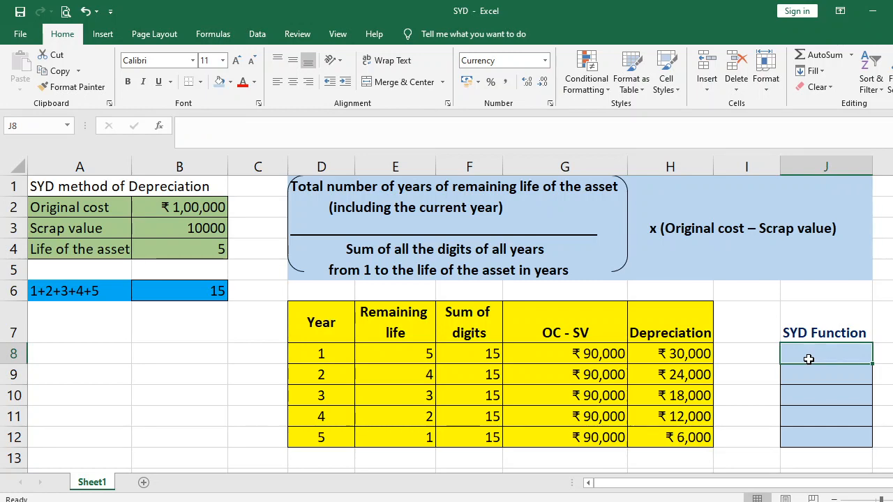
left_click(159, 128)
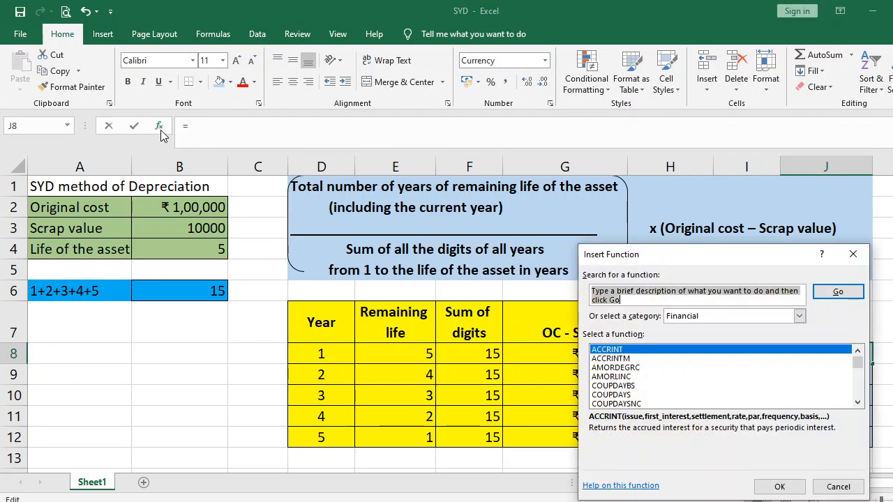
left_click(799, 317)
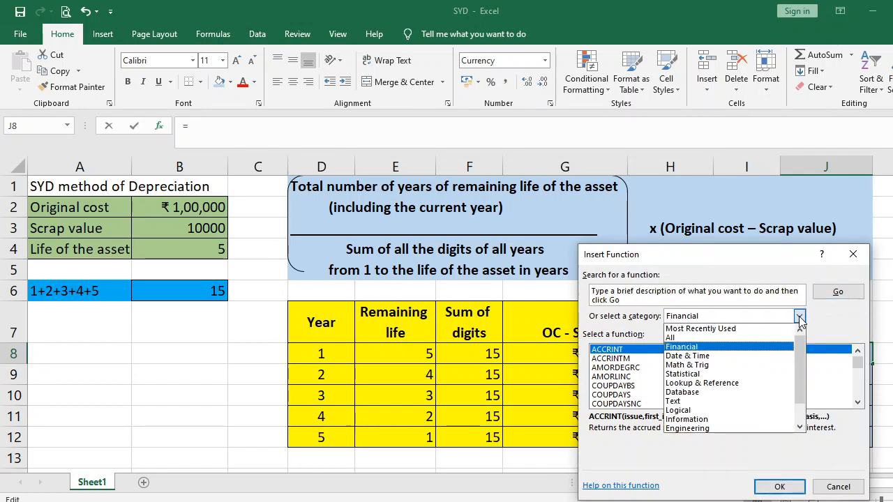
left_click(688, 348)
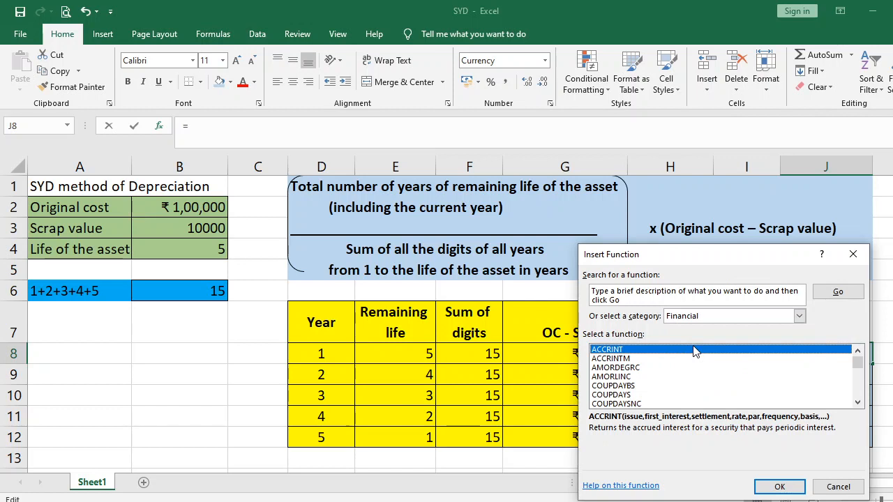
left_click(621, 387)
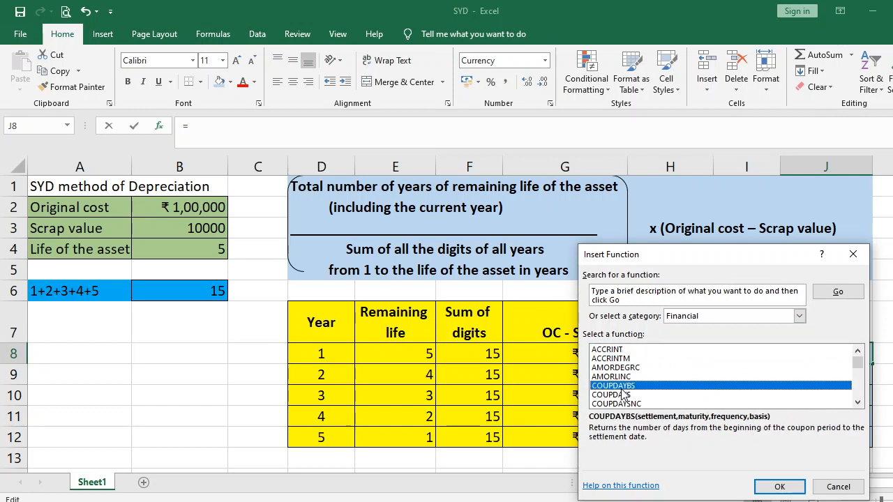
key("s")
key("y")
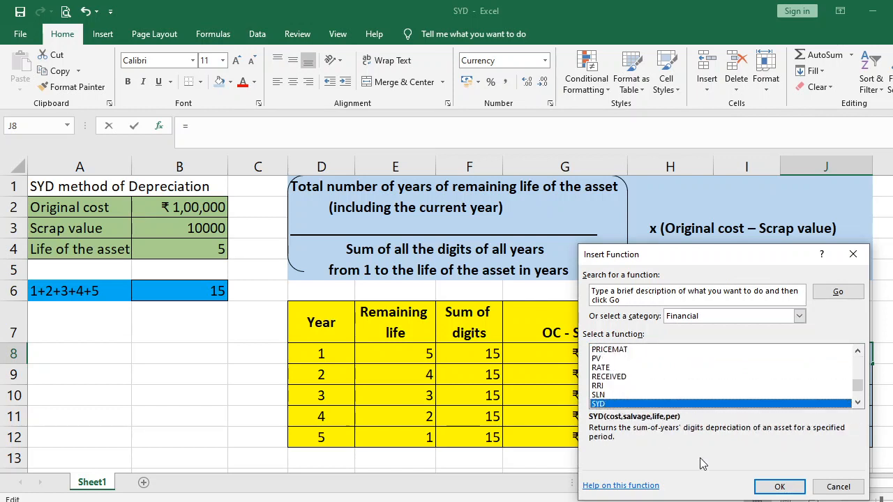
left_click(774, 486)
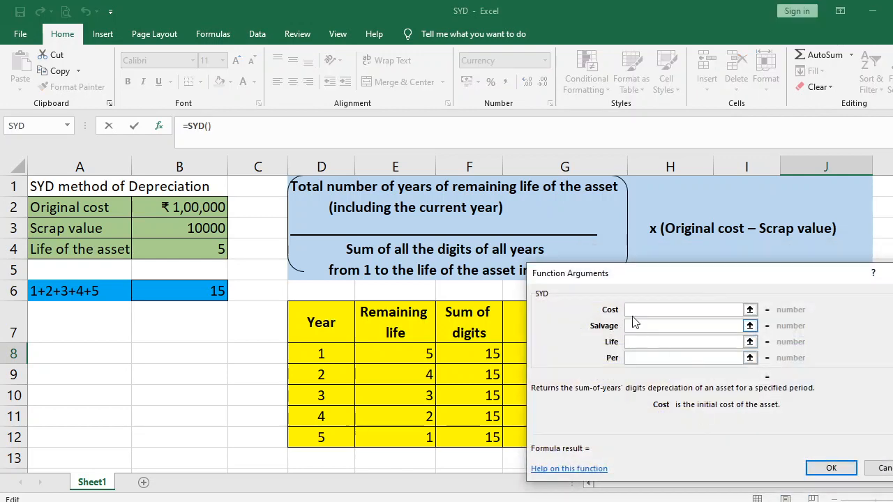
- Set the SYD arguments in J8 to Cost B2, Salvage B3, Life B4 and Per 1 for the year 1 depreciation
left_click(204, 209)
left_click(631, 325)
left_click(187, 231)
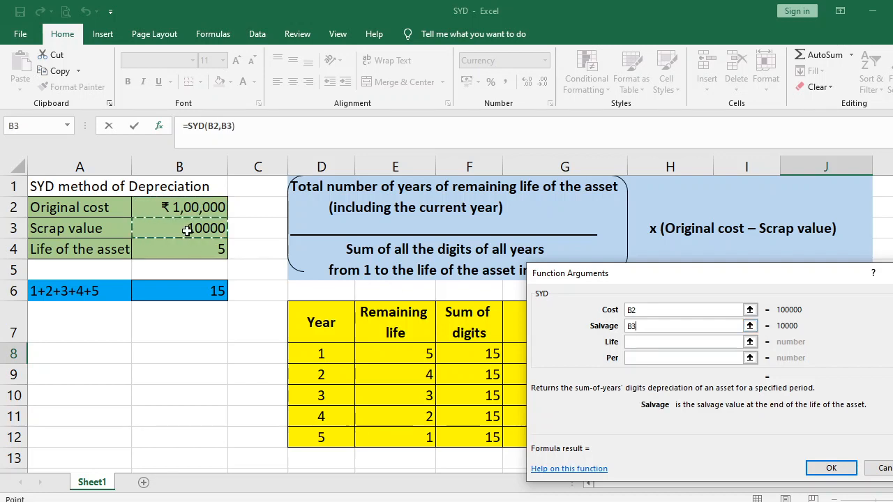
left_click(639, 341)
left_click(179, 249)
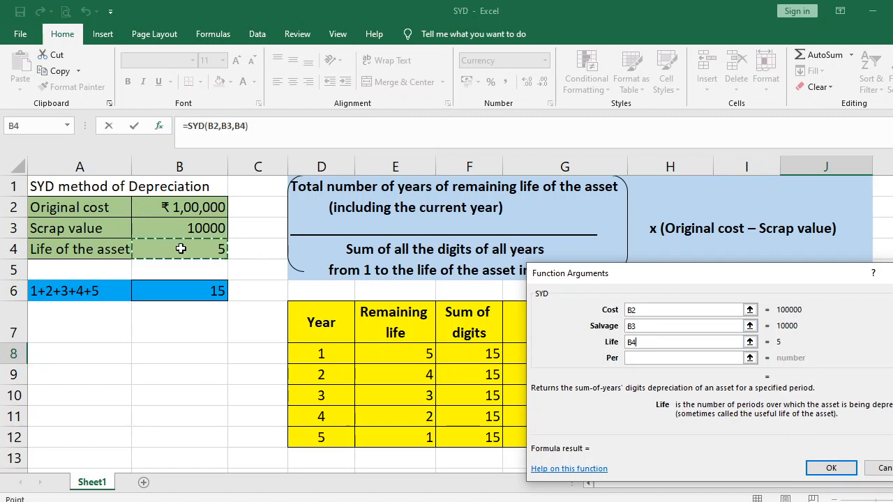
left_click(636, 362)
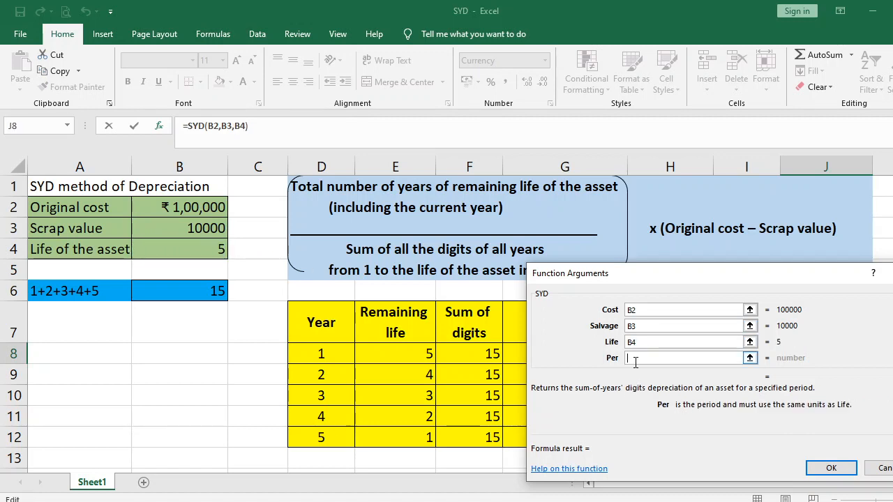
type("1")
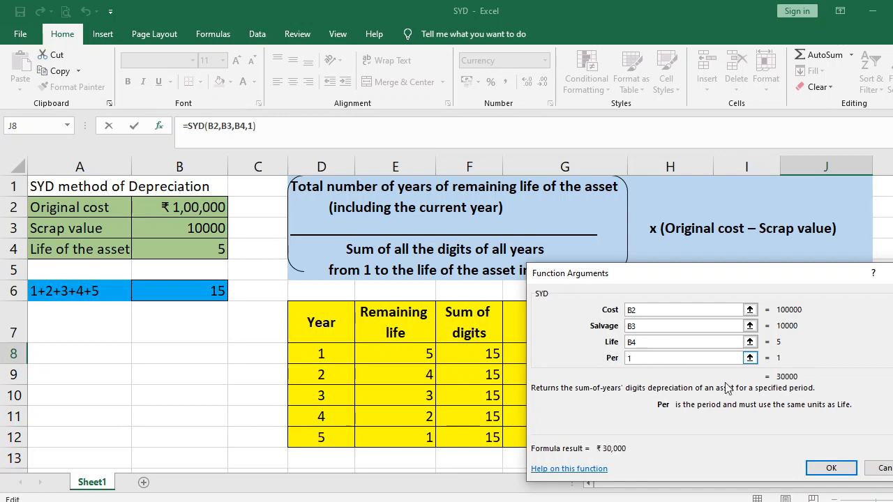
left_click(816, 468)
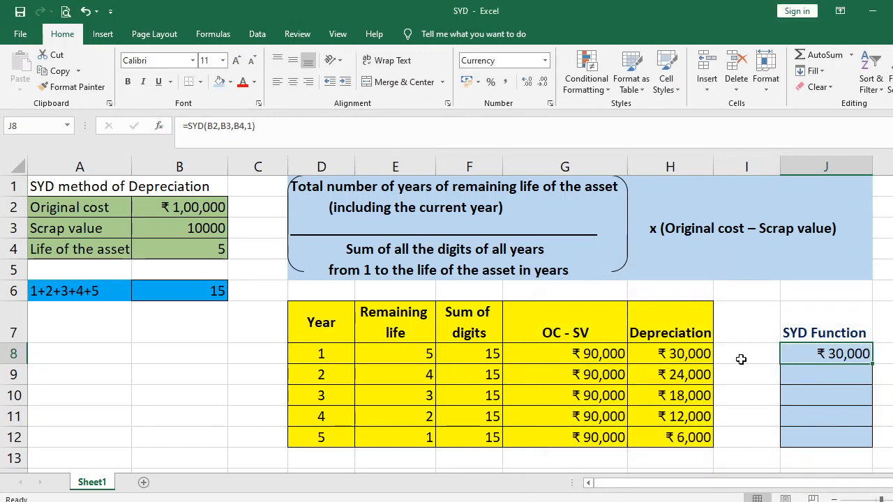
- Insert the financial function SYD in J9 for the year 2 depreciation
left_click(792, 375)
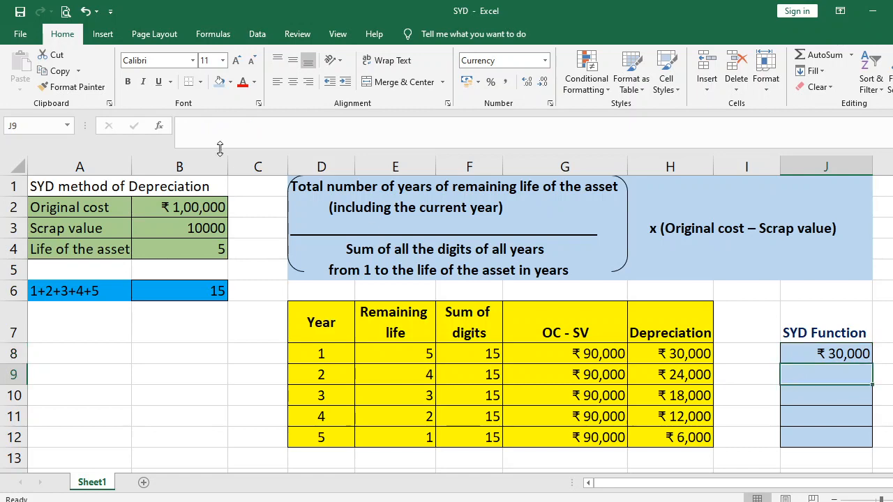
left_click(159, 128)
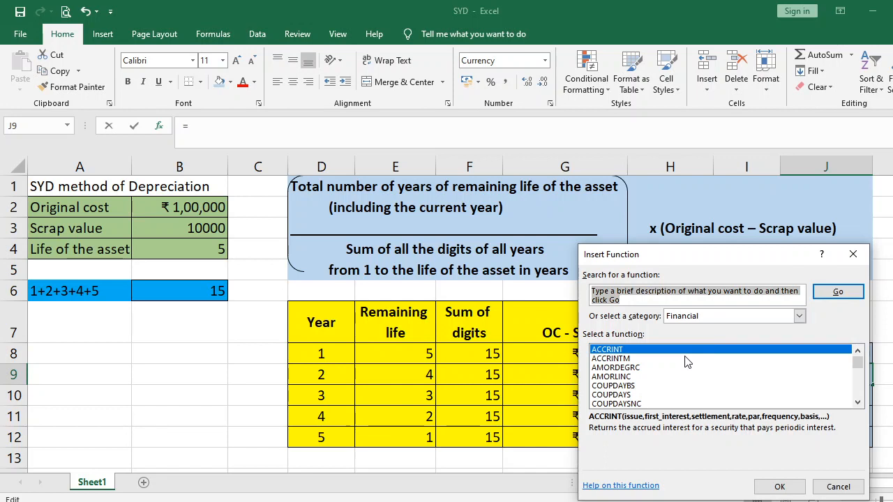
type("sy")
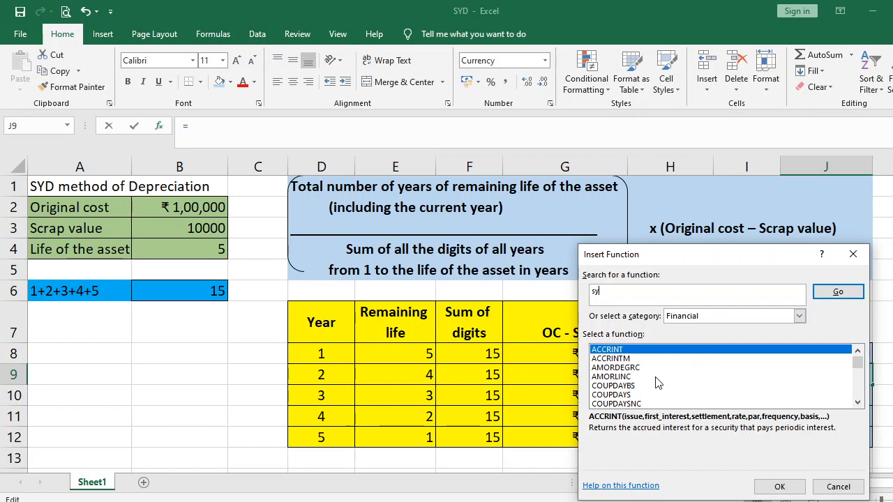
left_click(627, 351)
key("s")
key("y")
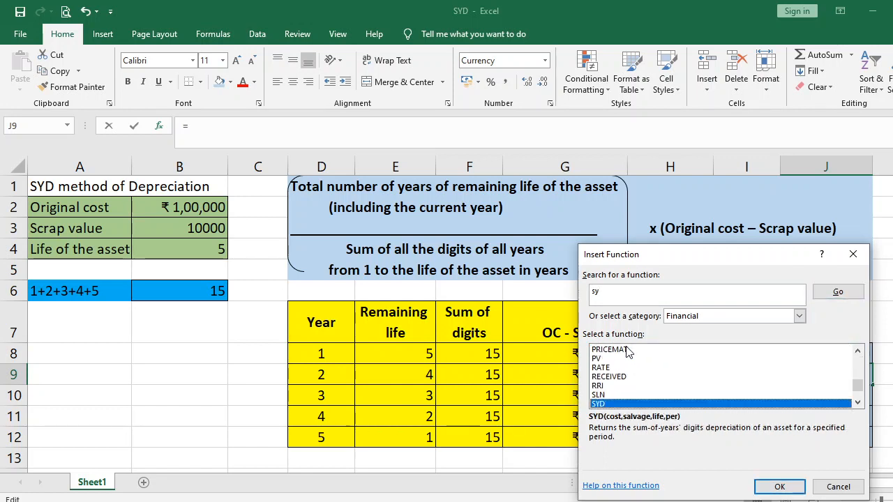
left_click(779, 486)
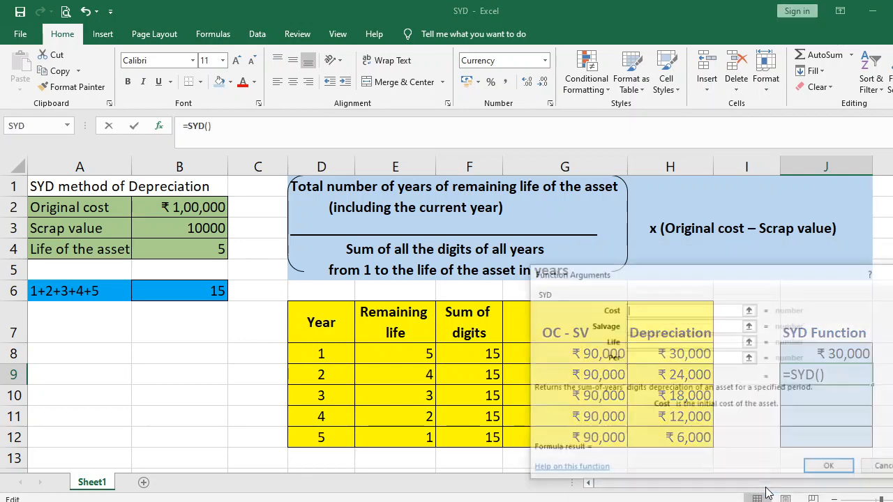
- Set the SYD arguments in J9 to Cost B2, Salvage B3, Life B4 and Per 2
left_click(198, 207)
left_click(629, 328)
left_click(180, 227)
left_click(641, 342)
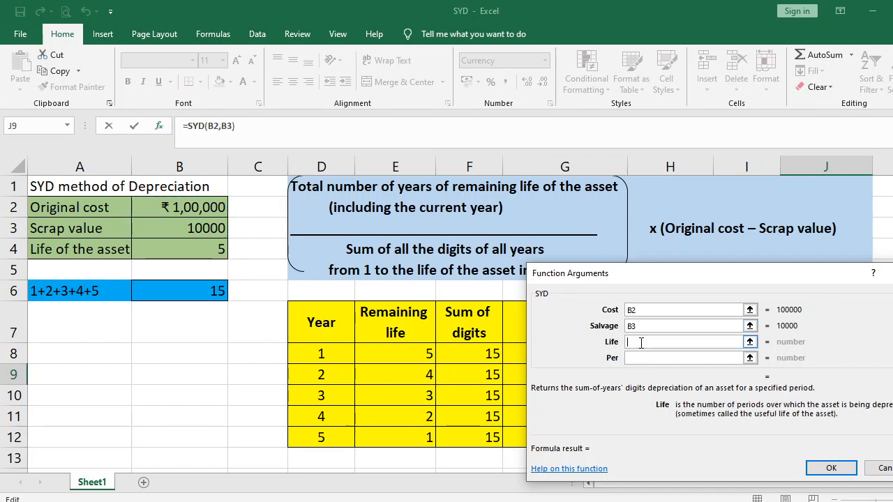
left_click(213, 251)
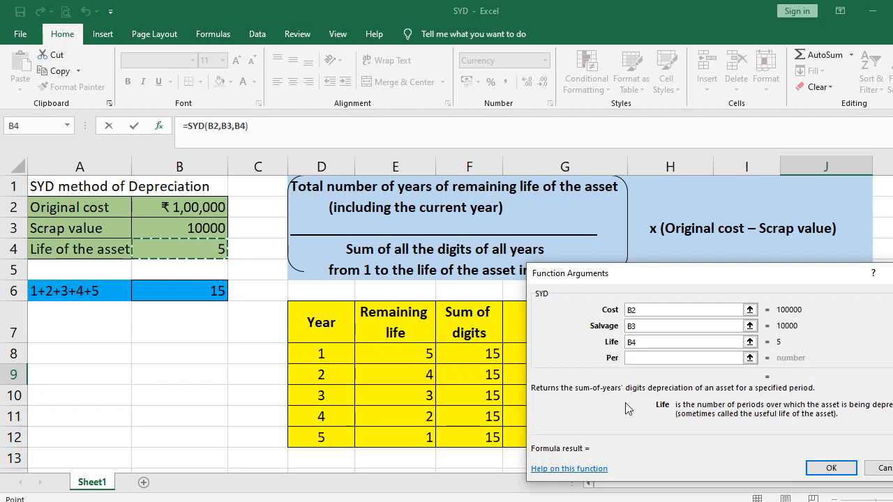
left_click(636, 357)
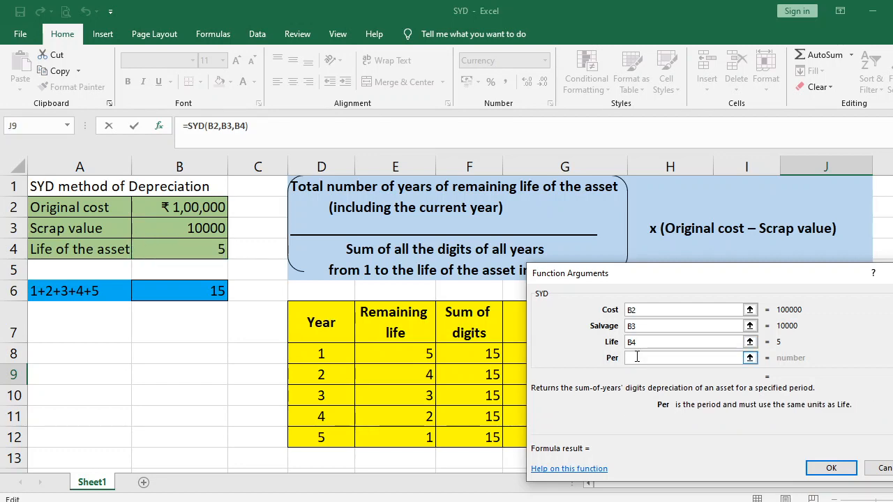
type("2")
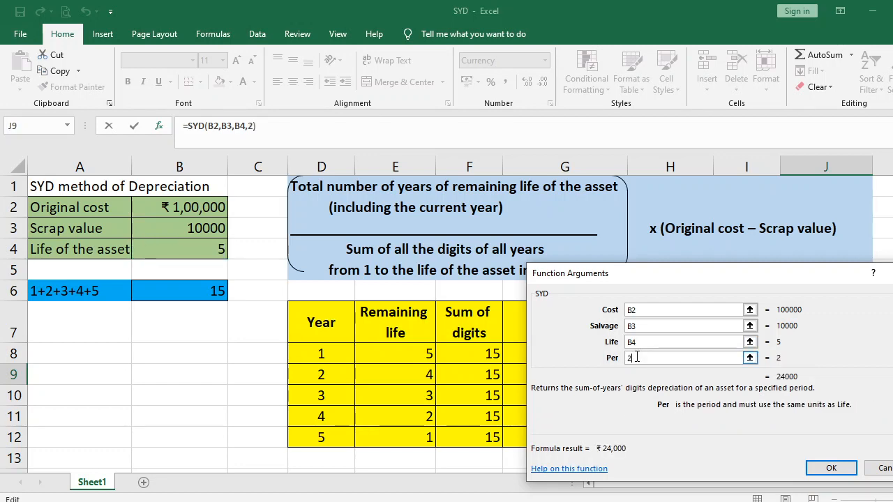
left_click(832, 468)
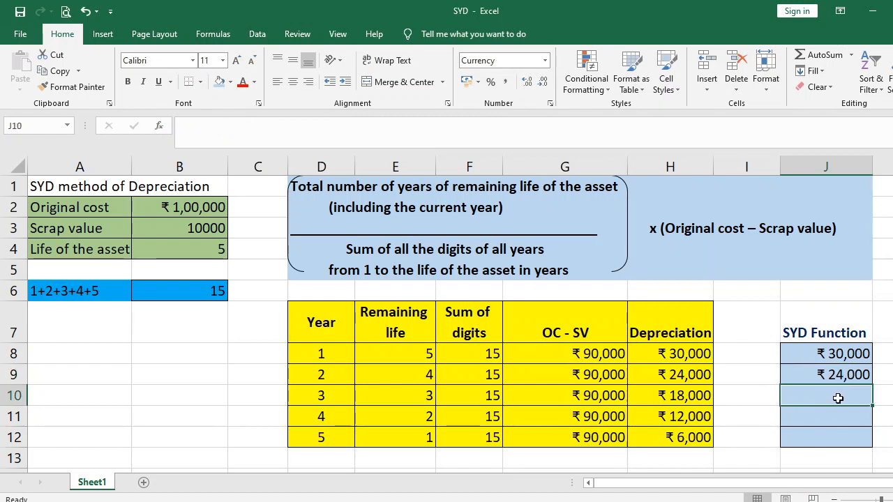
- Calculate the year 3 depreciation in J10 with the formula =syd(b2,b3,b4,3)
type("=s")
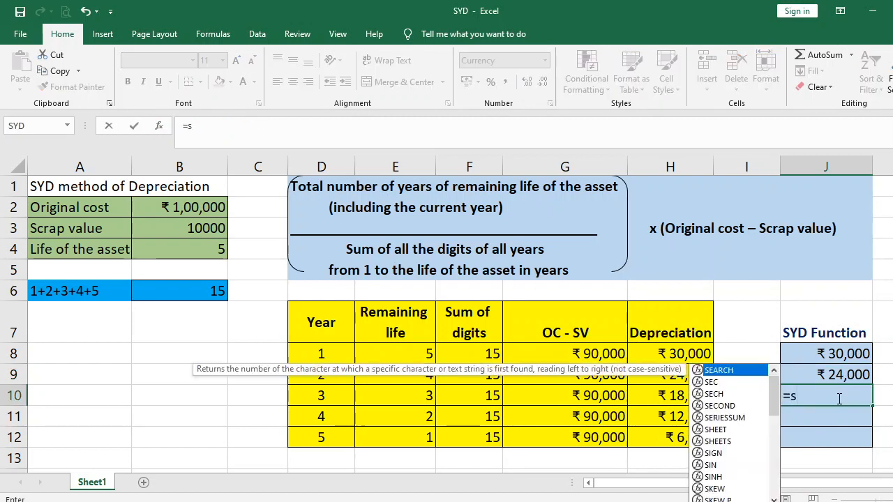
type("yd(")
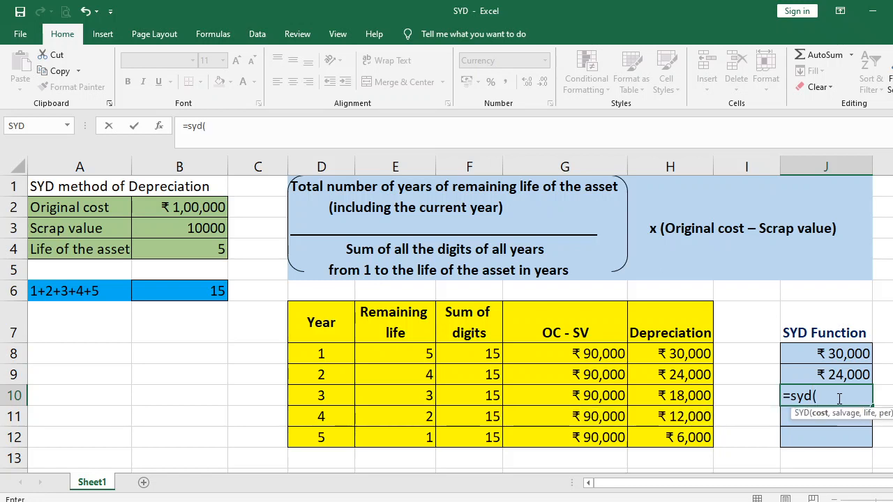
type("b")
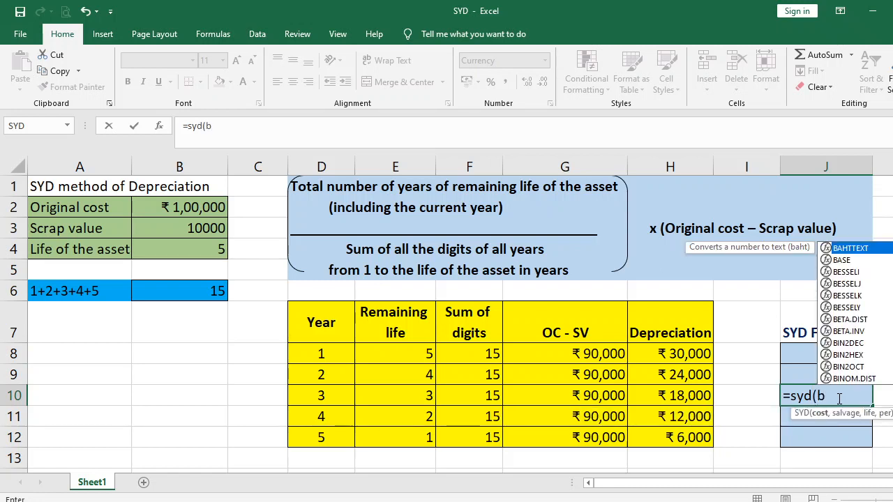
type("2,b")
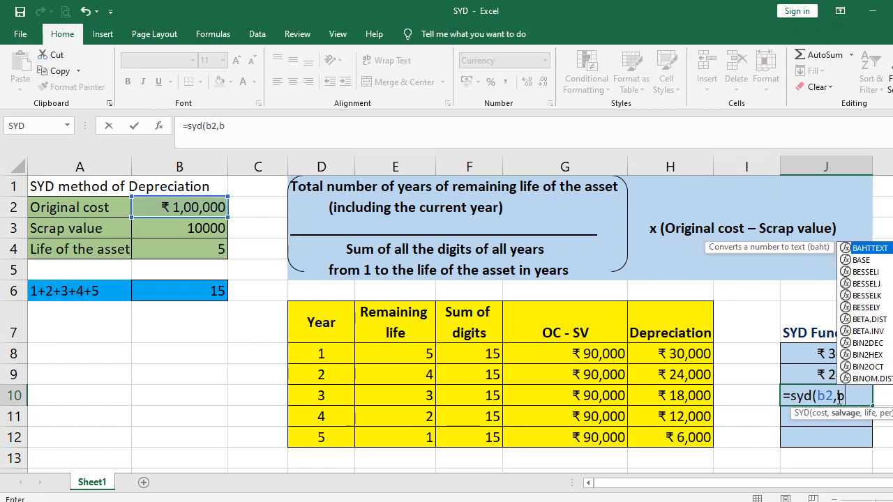
type("3,")
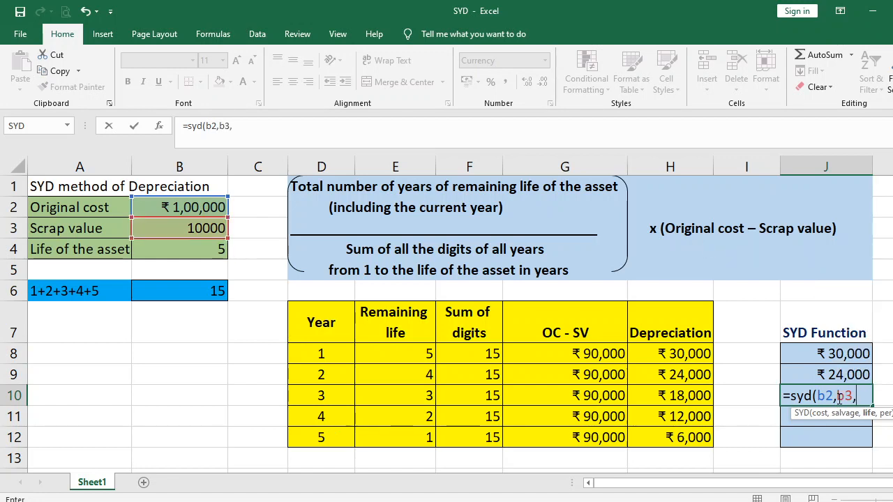
type("b4,3")
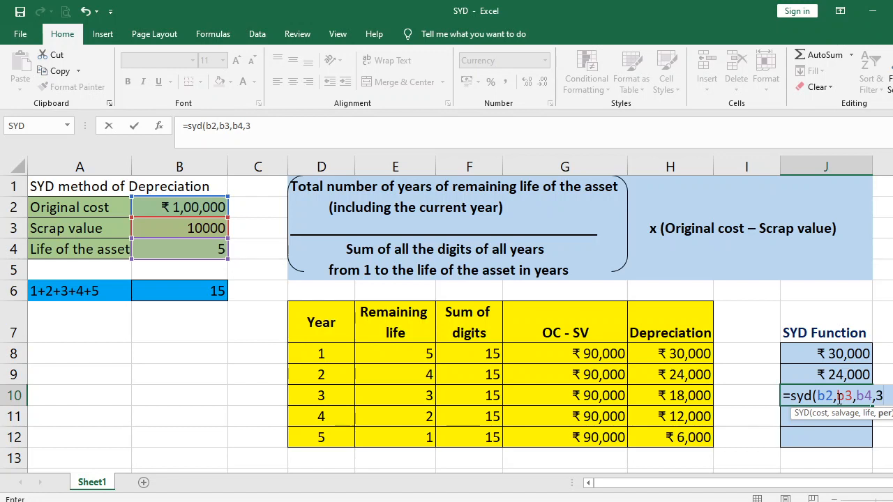
type(")")
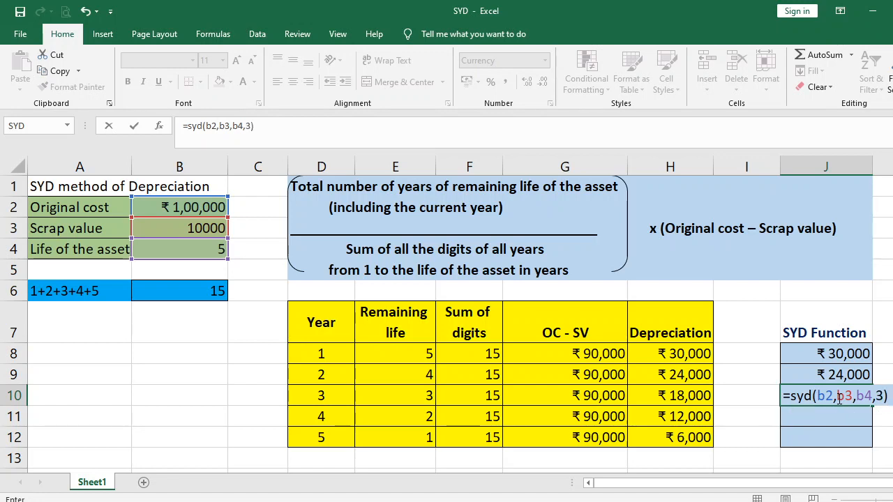
key("Return")
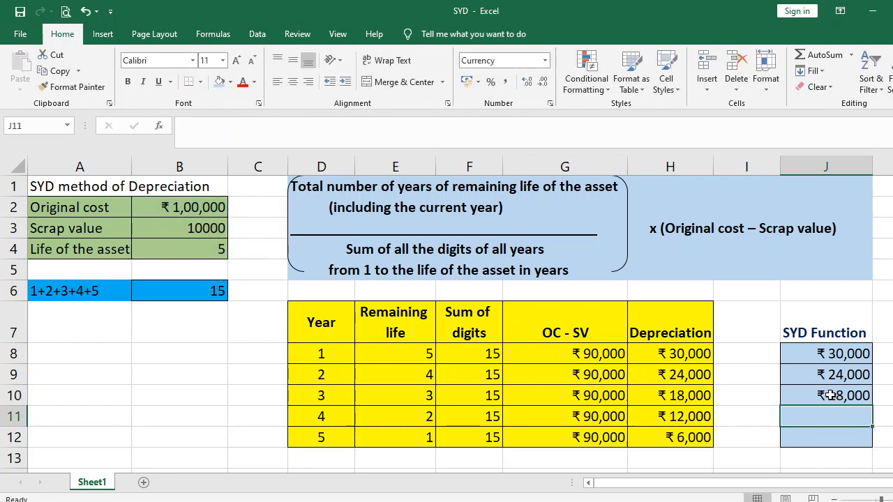
- Calculate the year 4 depreciation in J11 with the formula =syd(b2,b3,b4,4)
type("=")
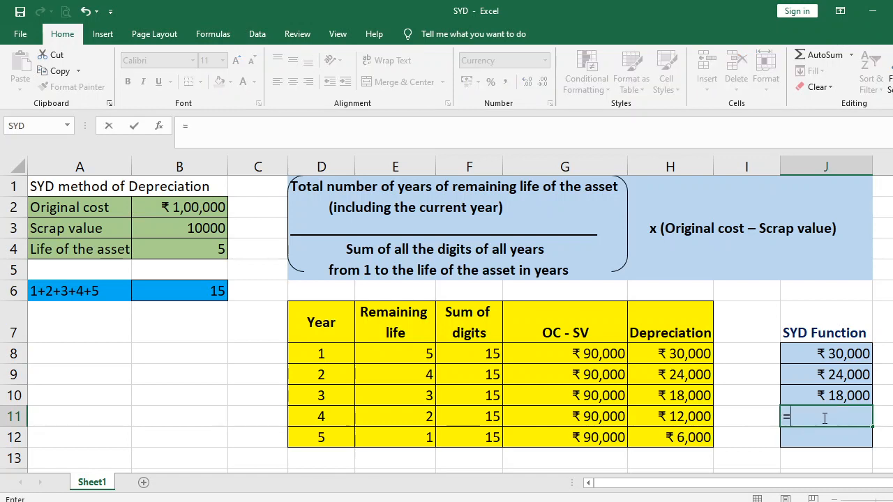
type("sy")
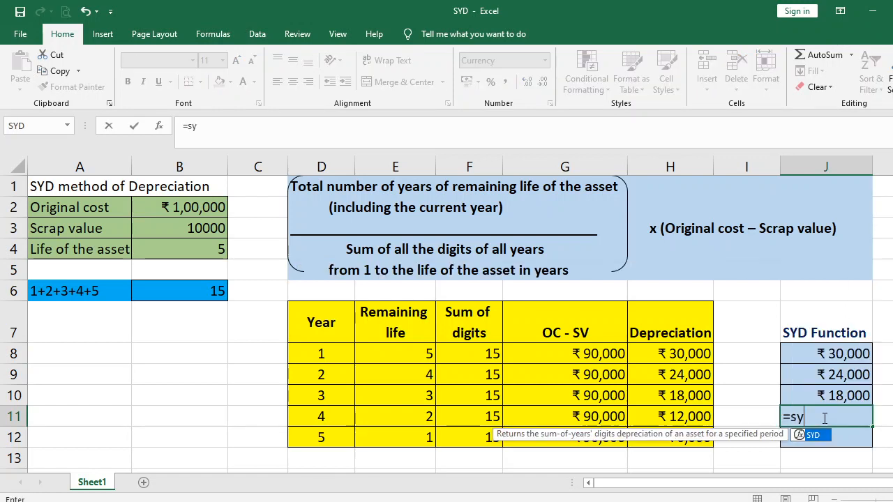
type("d(")
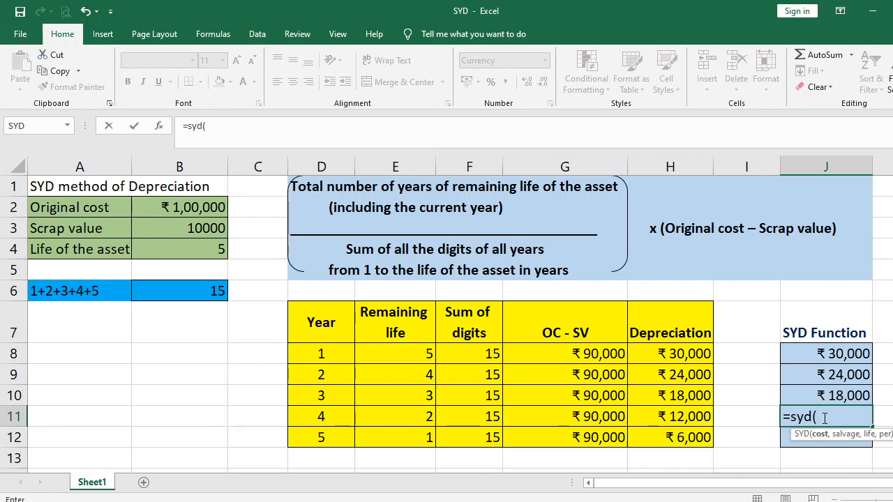
type("b2,b3,")
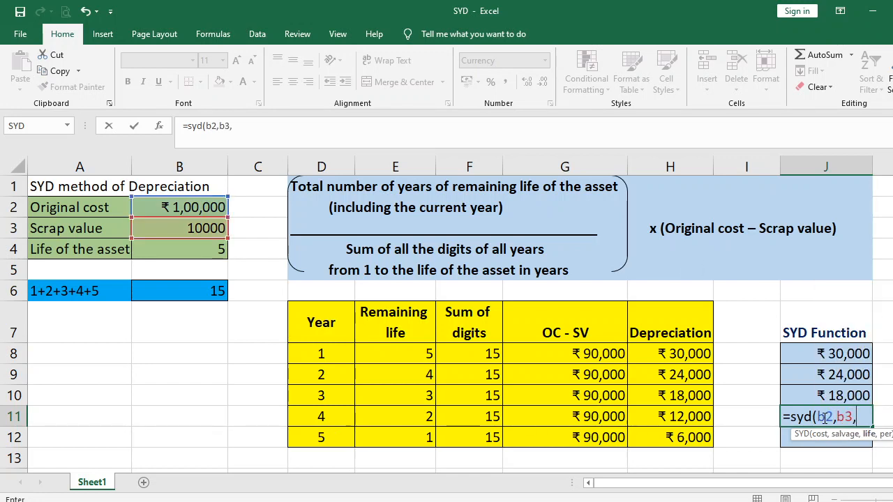
type("b4,")
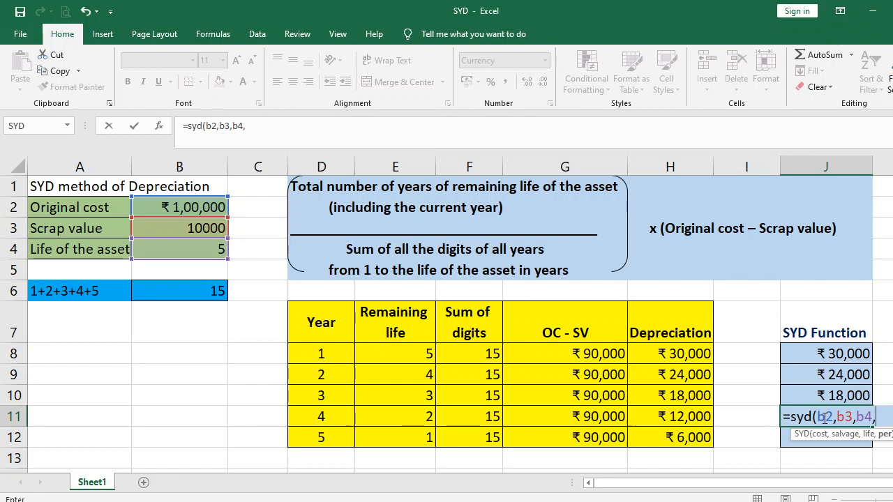
type("4)")
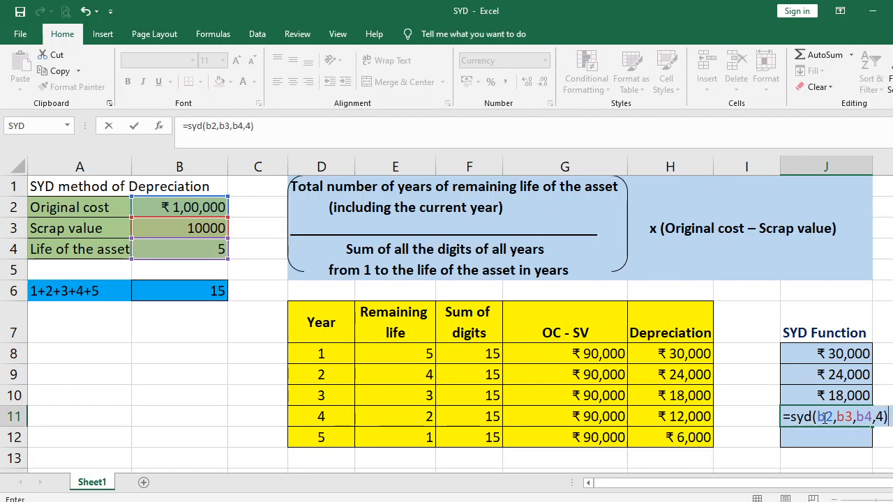
key("Return")
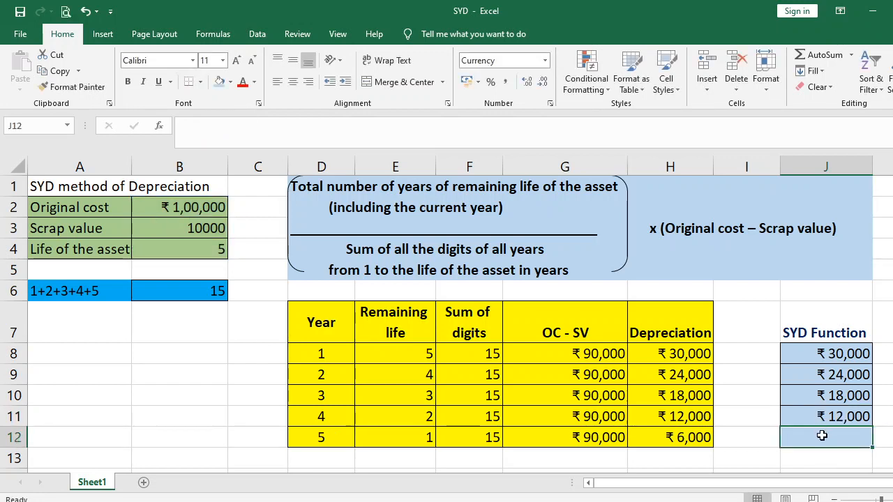
- Calculate the year 5 depreciation in J12 with the formula =syd(b2,b3,b4,5)
type("=s")
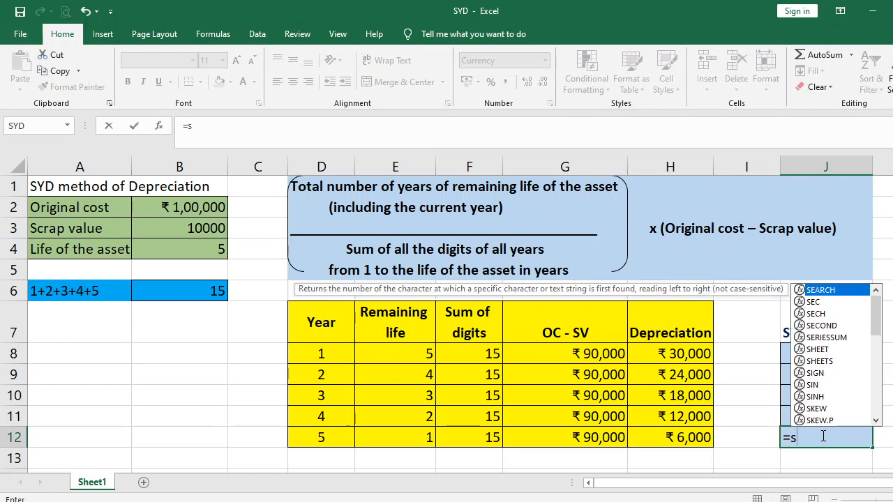
type("yd(")
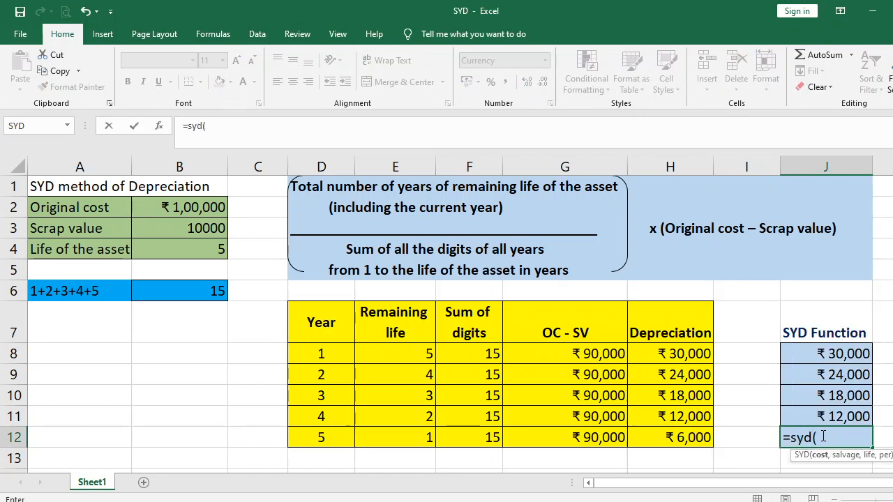
type("b")
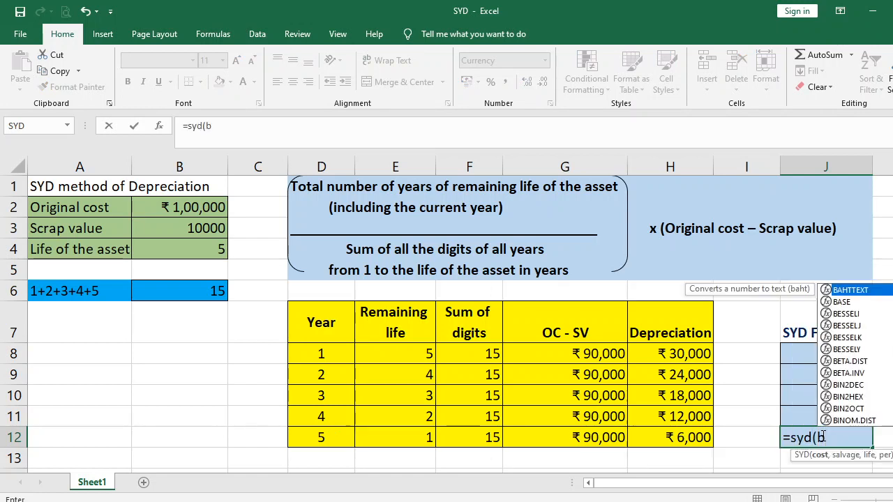
type("2,")
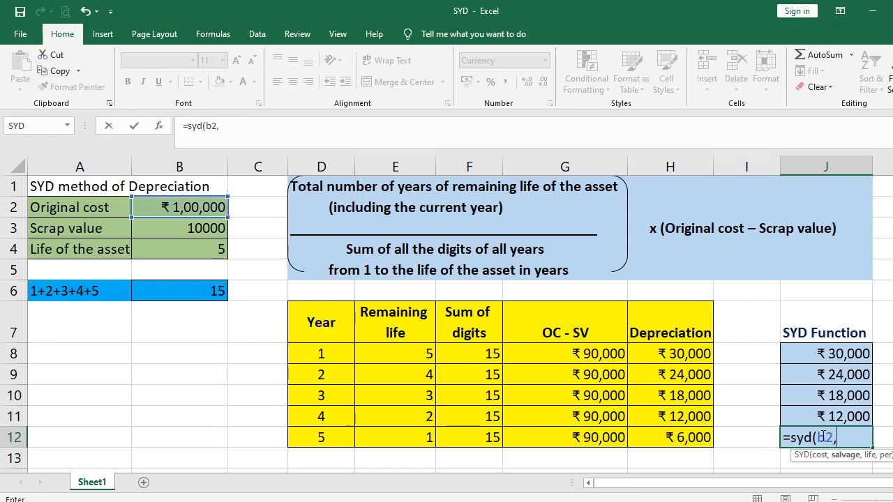
type("b3")
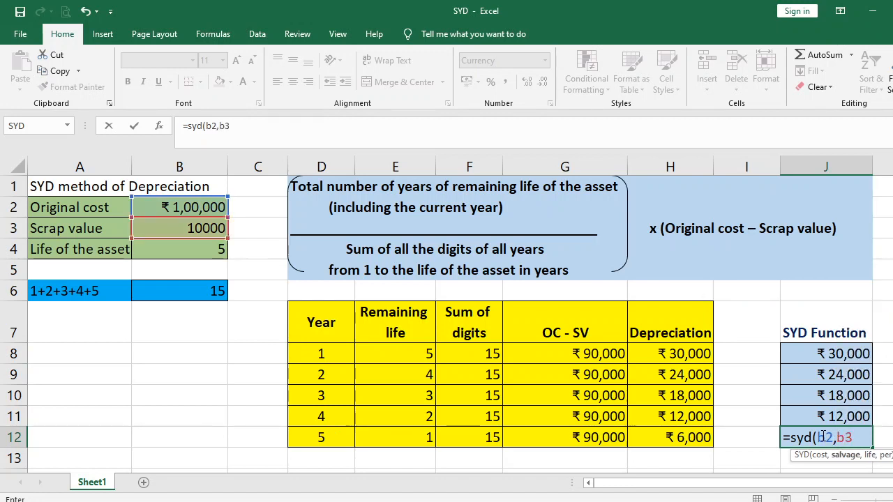
type(",b4,5")
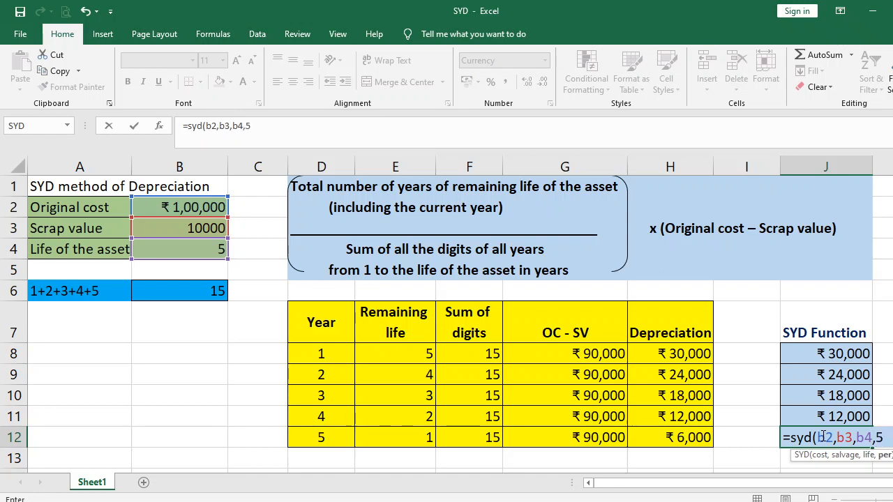
type(")")
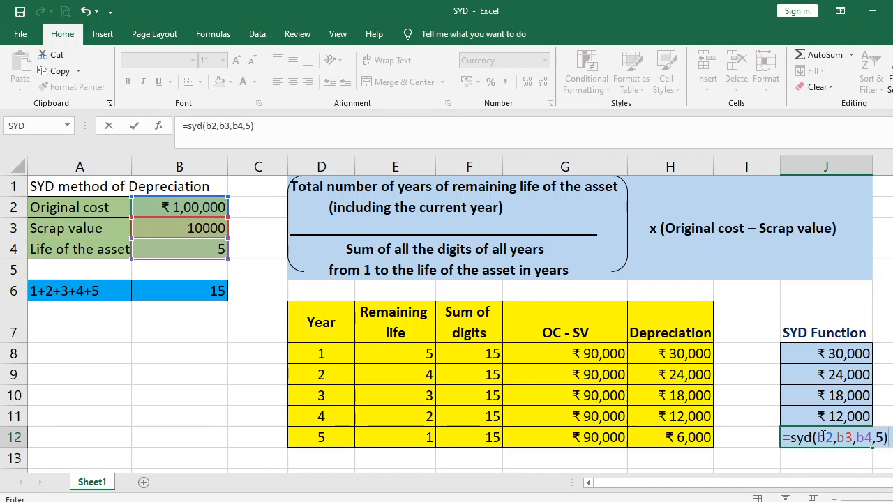
key("Return")
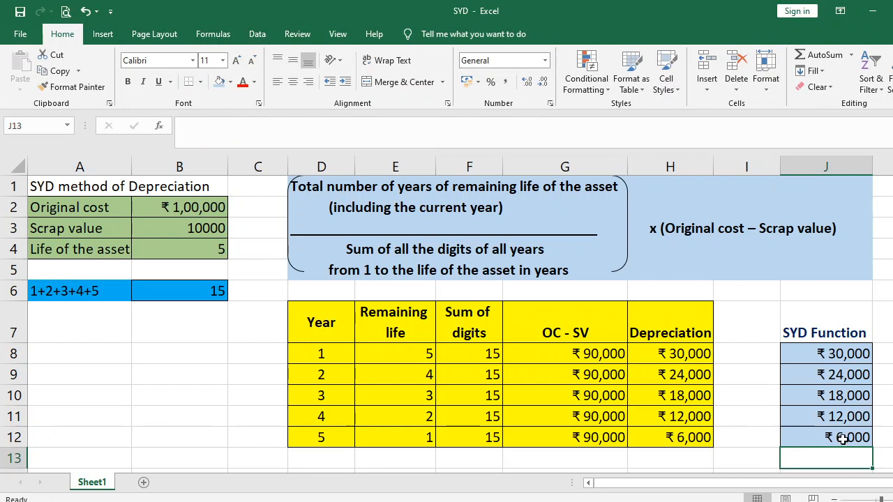
left_click(684, 460)
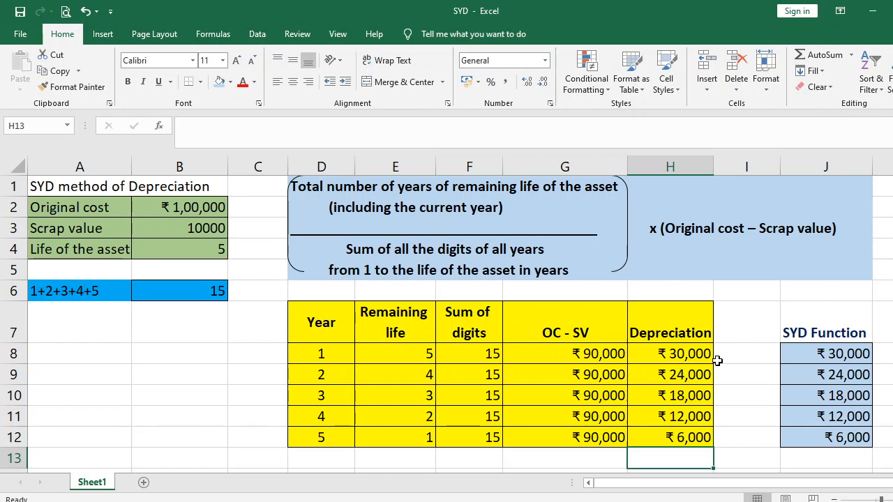
- Insert a basic 2-D line chart of the SYD function results in J8:J12
left_click(809, 357)
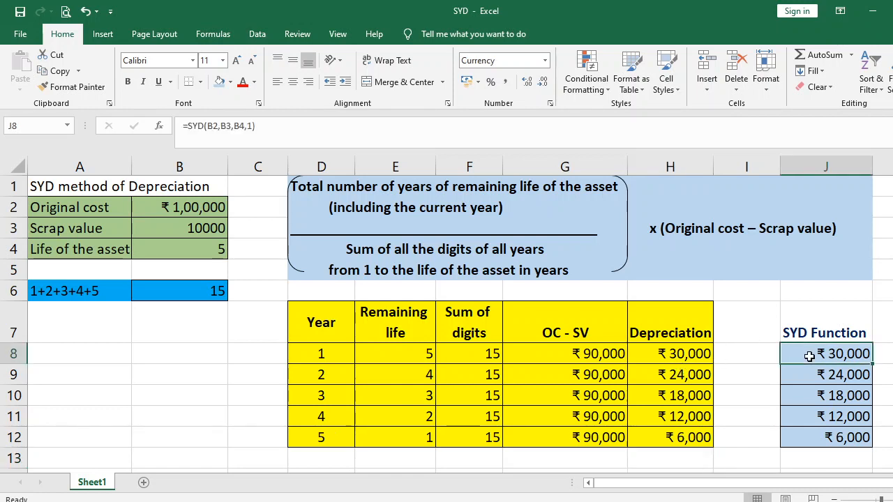
key("shift+Down")
key("shift+Down")
key("shift+Down")
key("shift+Down")
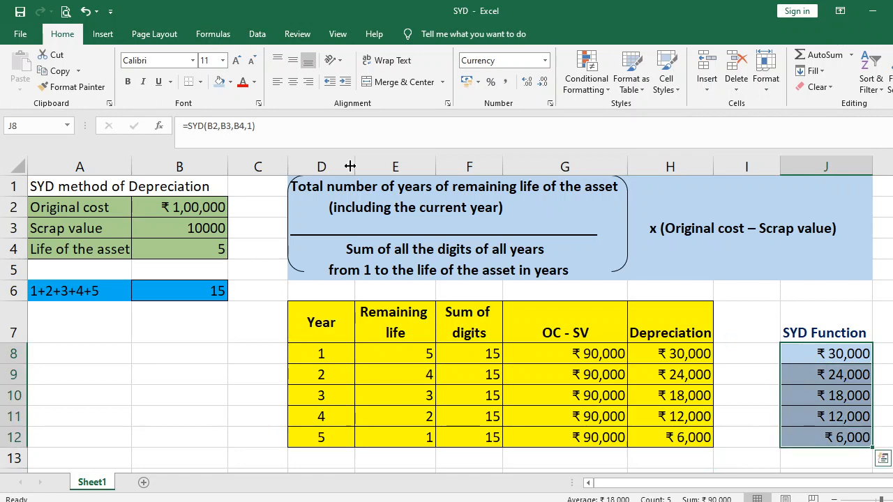
left_click(102, 32)
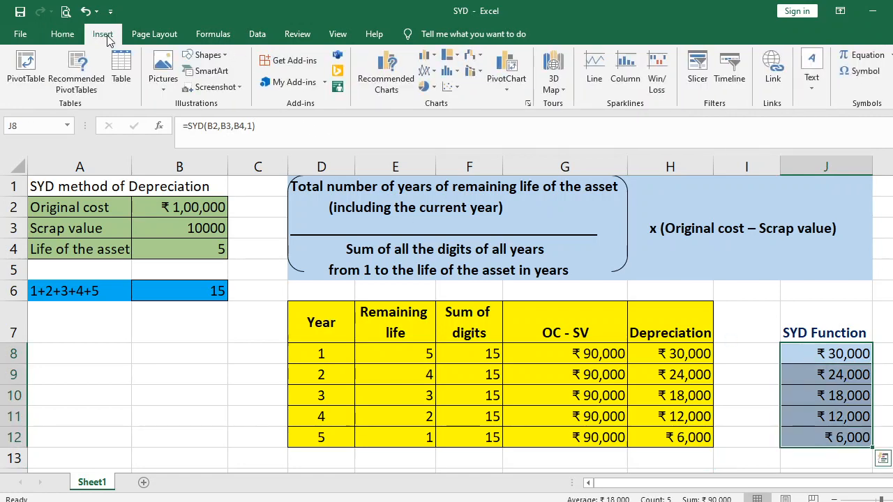
left_click(434, 72)
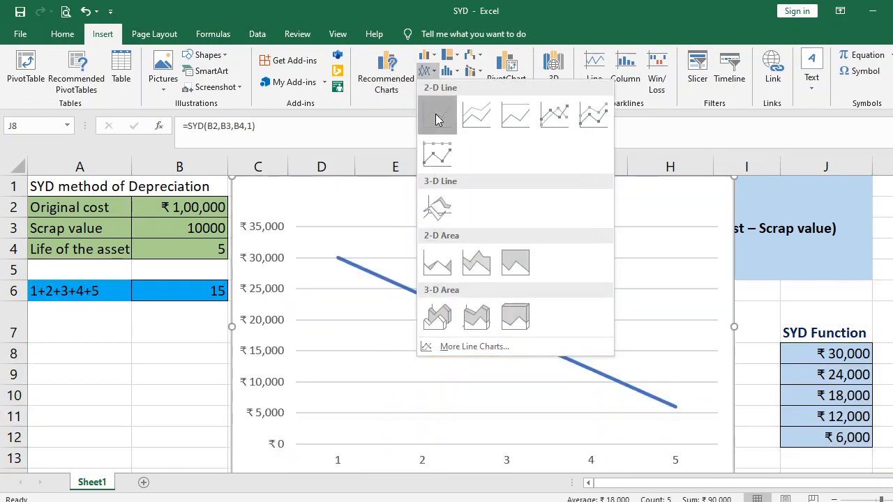
left_click(436, 120)
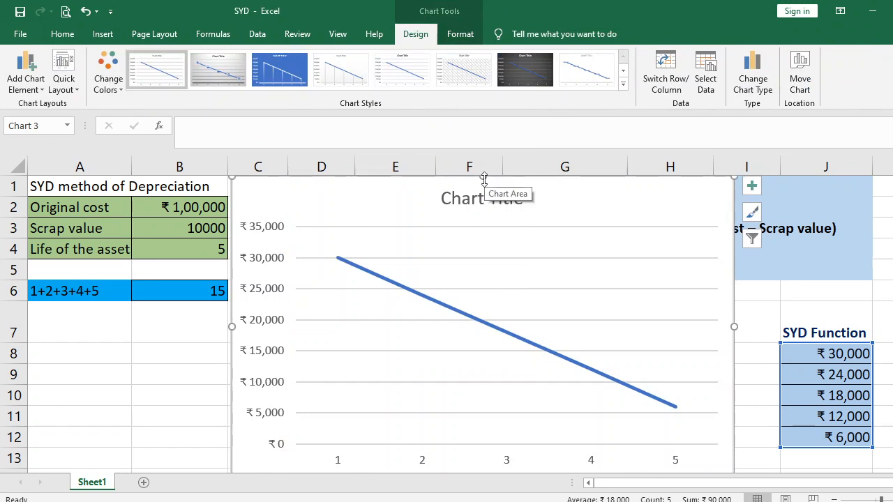
- Shrink the line chart and place it in the empty area under the 1+2+3+4+5 row, beside the yellow depreciation table
left_click_drag(483, 178, 490, 308)
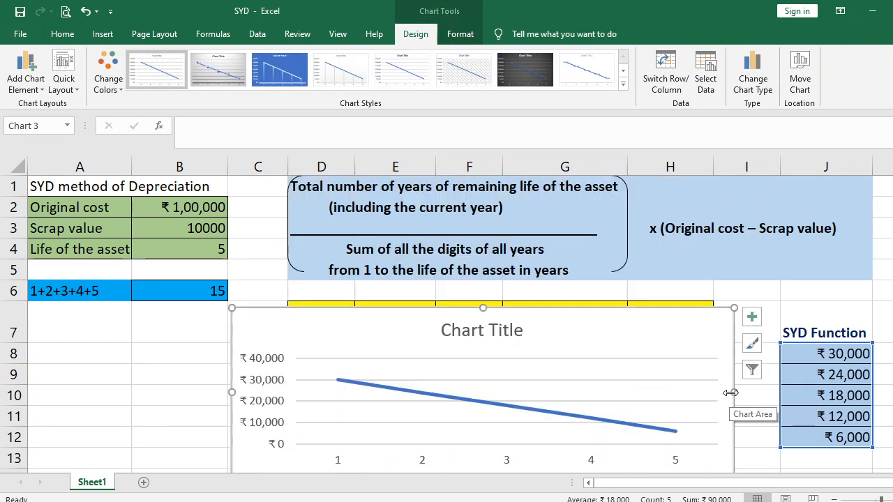
left_click_drag(731, 393, 583, 390)
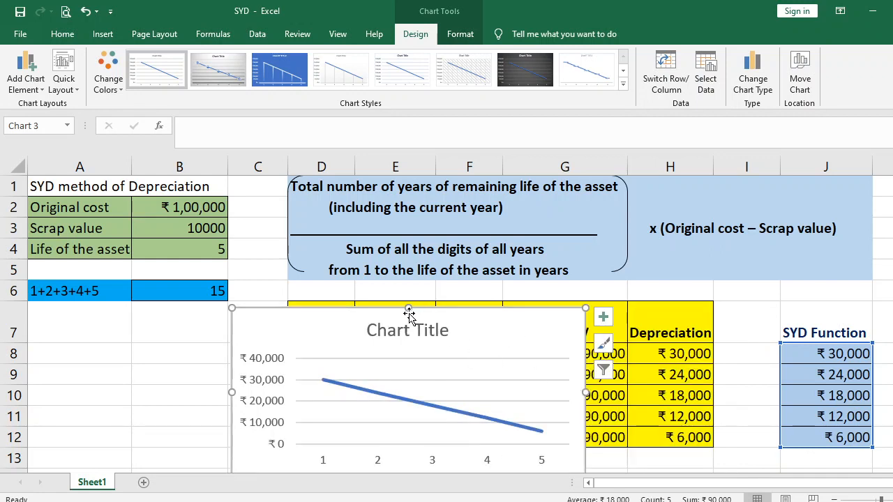
left_click_drag(408, 308, 410, 343)
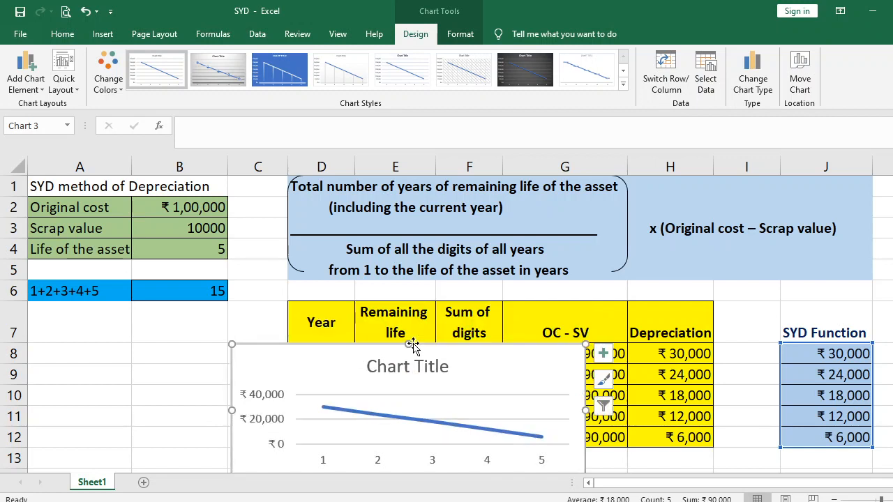
left_click_drag(335, 342, 109, 318)
left_click_drag(381, 382, 270, 370)
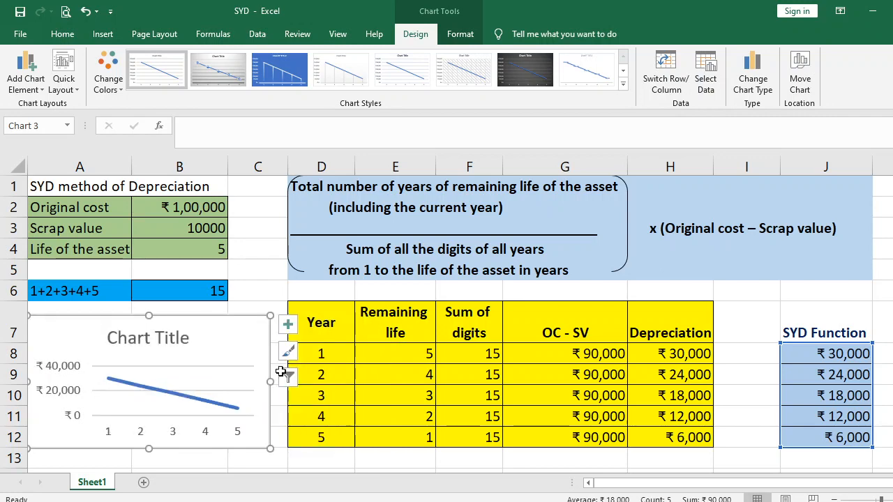
left_click(521, 453)
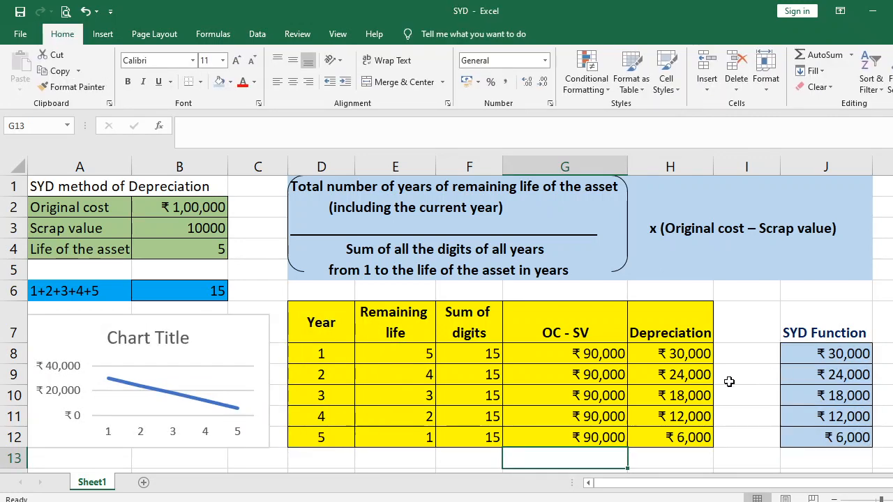